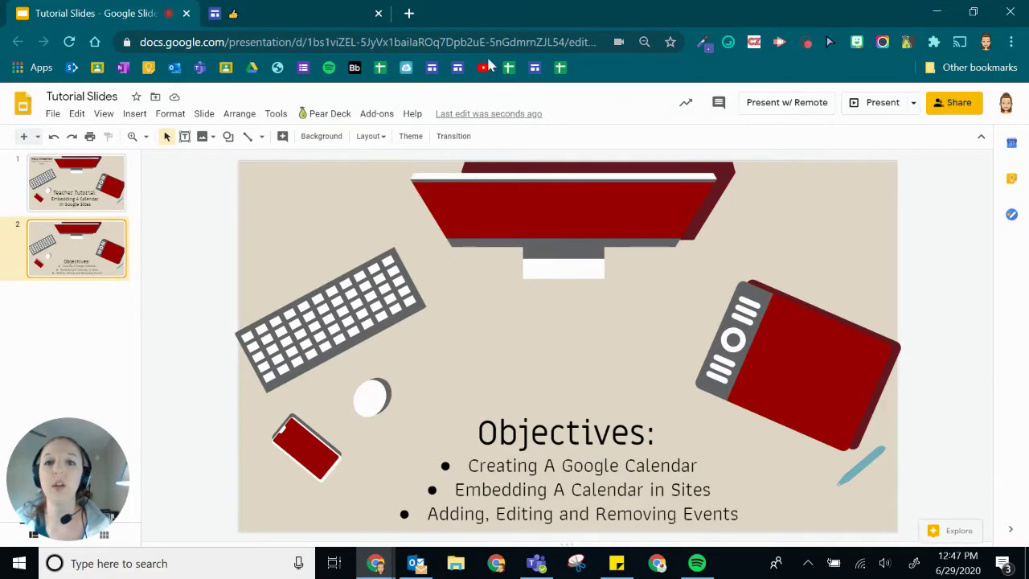
Open a new Chrome tab and go to calendar.google.com, showing the June 28 – July 4, 2020 week
click(408, 13)
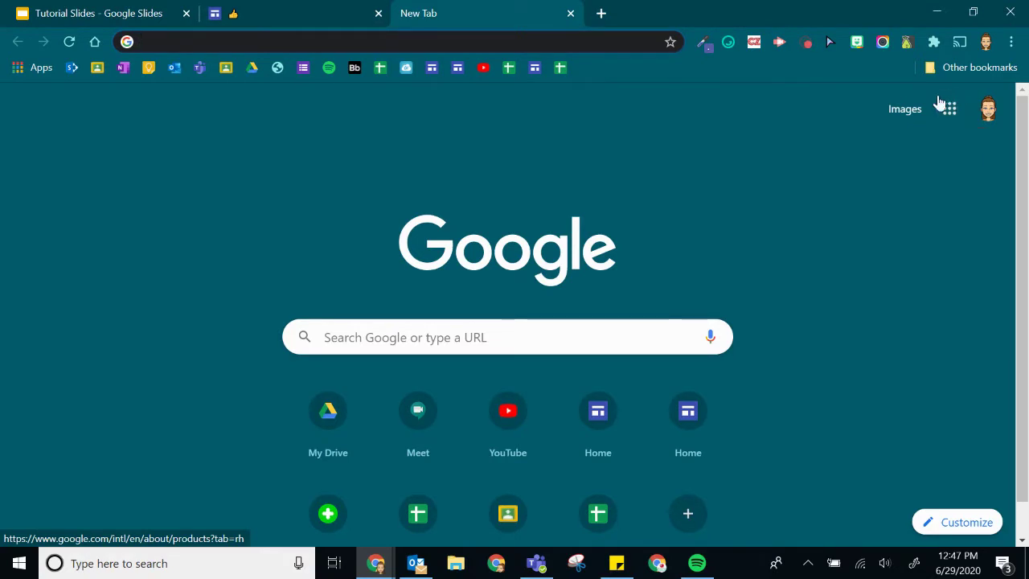
click(950, 114)
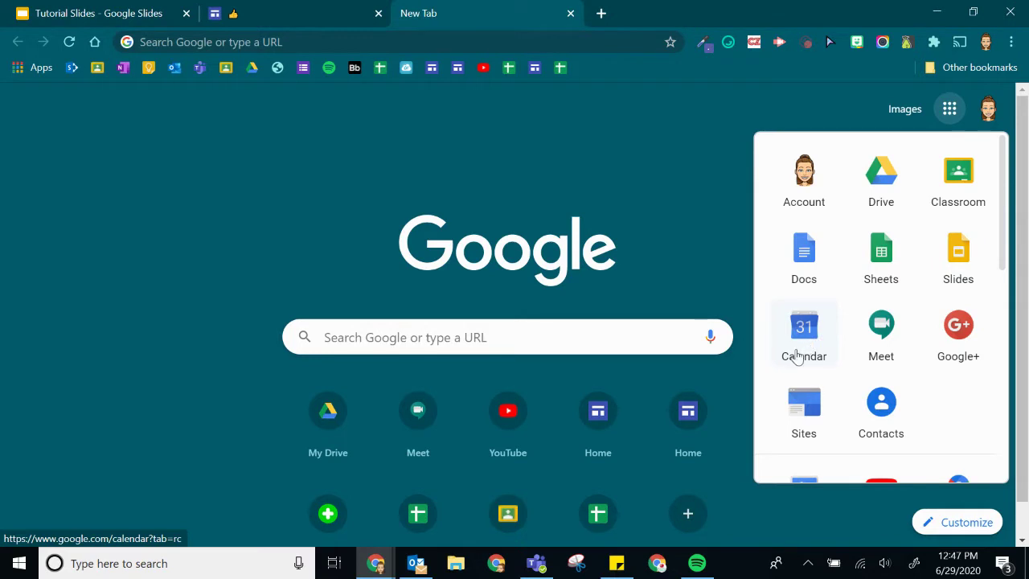
click(194, 180)
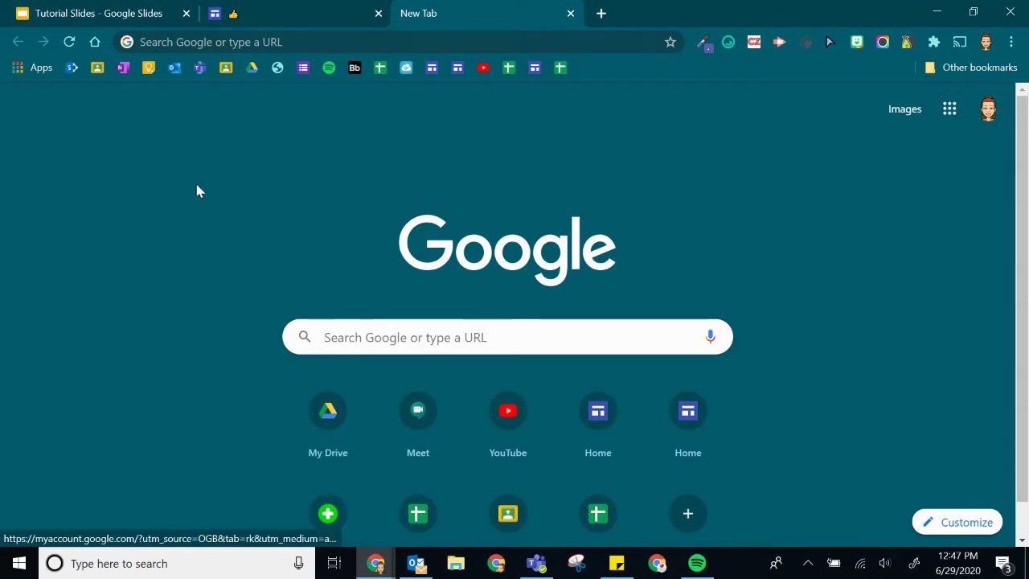
click(204, 41)
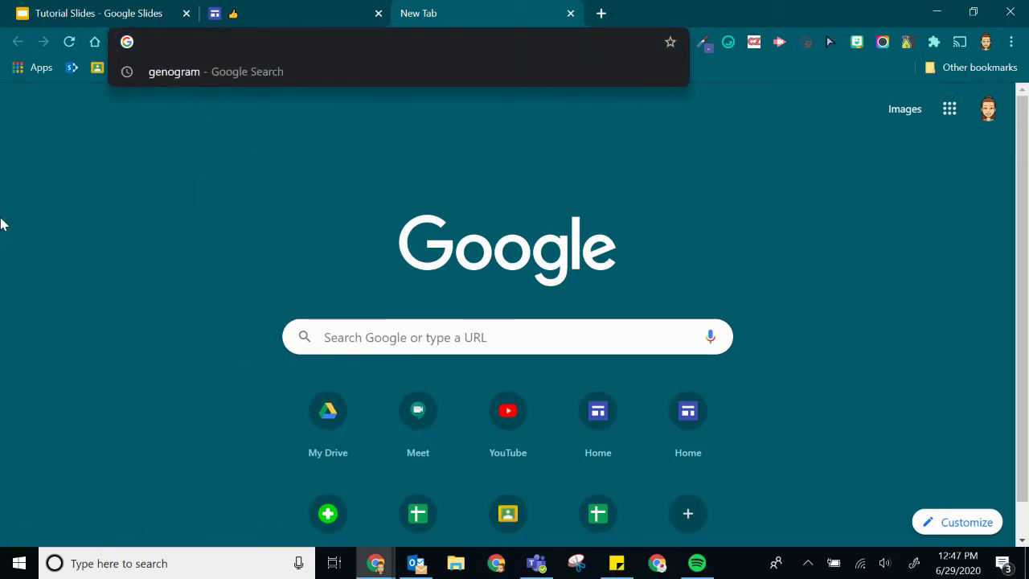
text(ca)
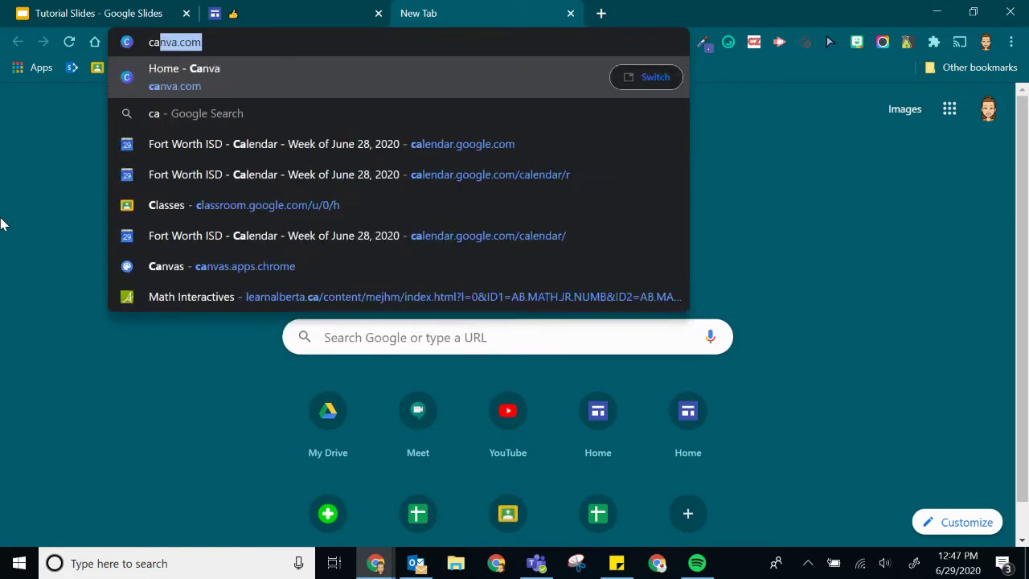
text(lendar.google.com)
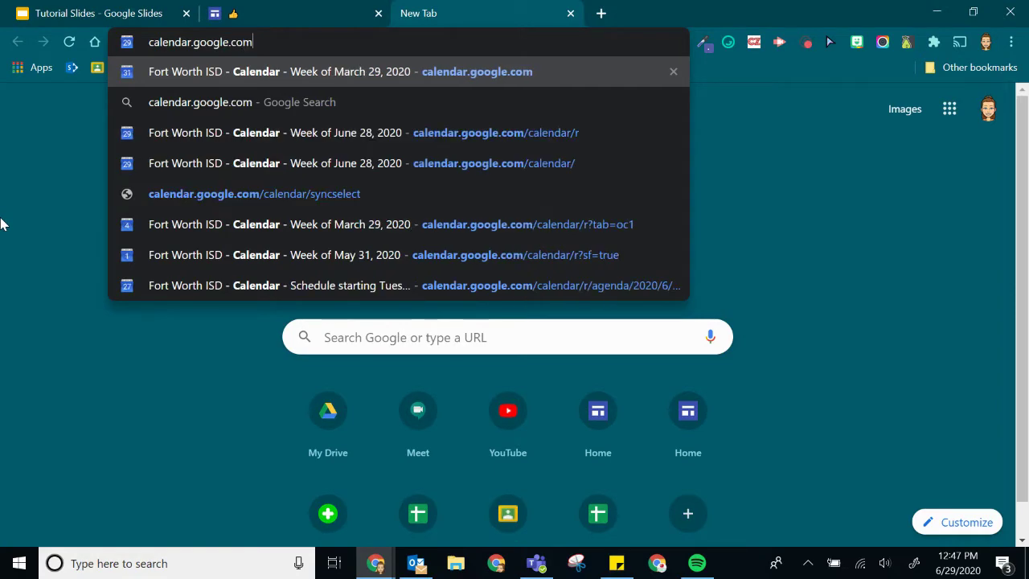
key(Return)
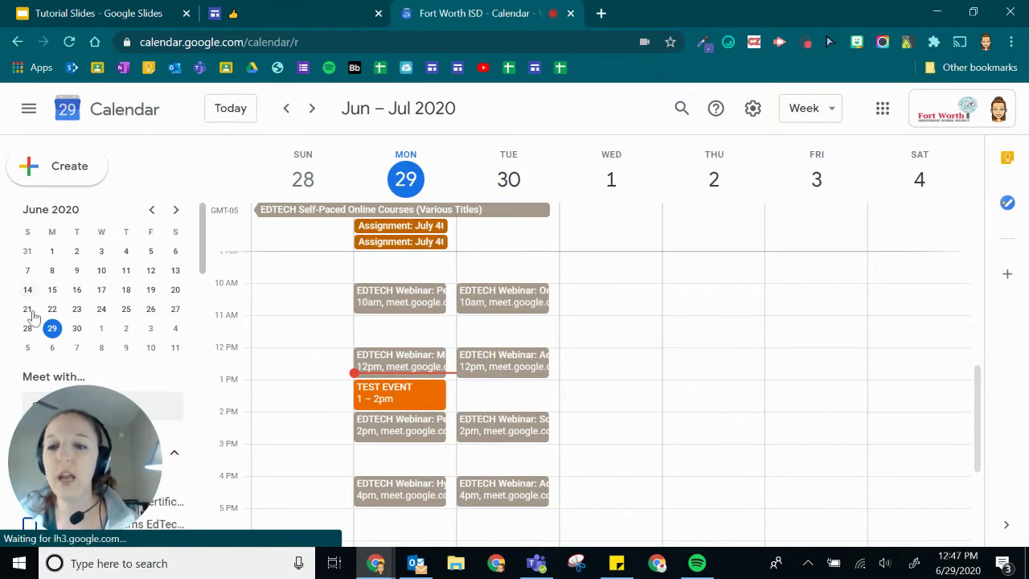
Scroll the Calendar sidebar down to the Other calendars section
mouse_move(83, 447)
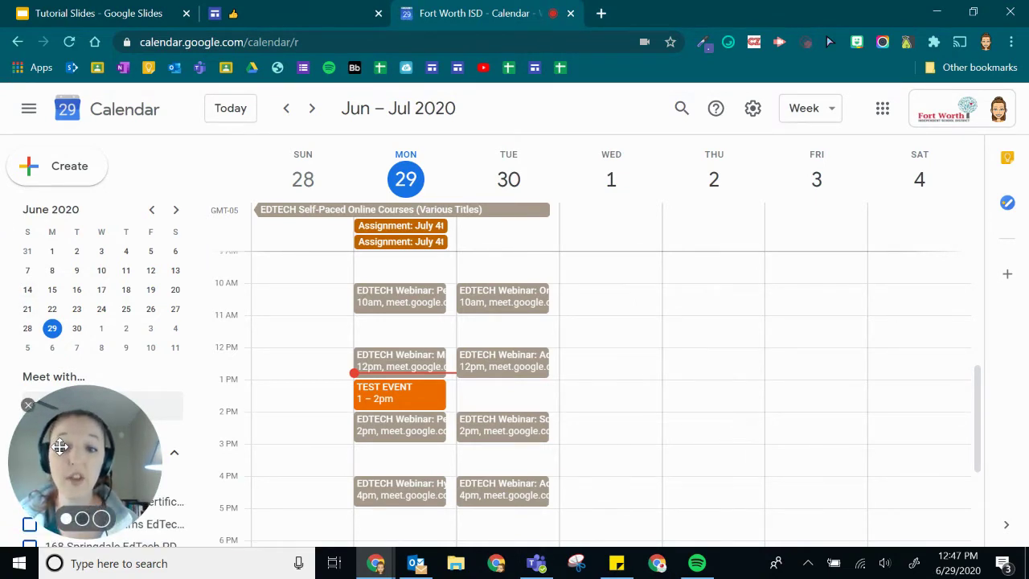
drag(60, 447, 816, 408)
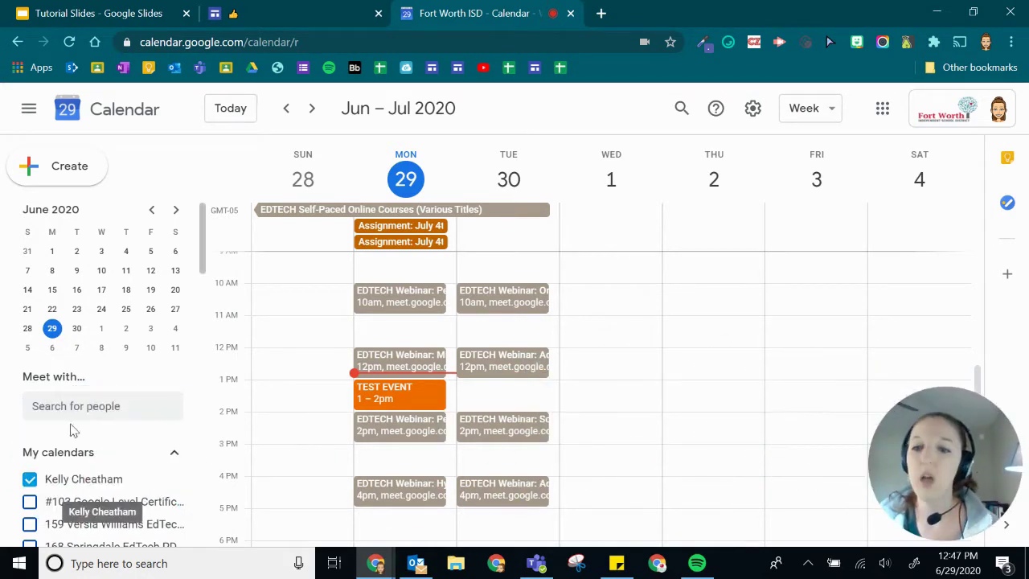
scroll(88, 458, down, 2)
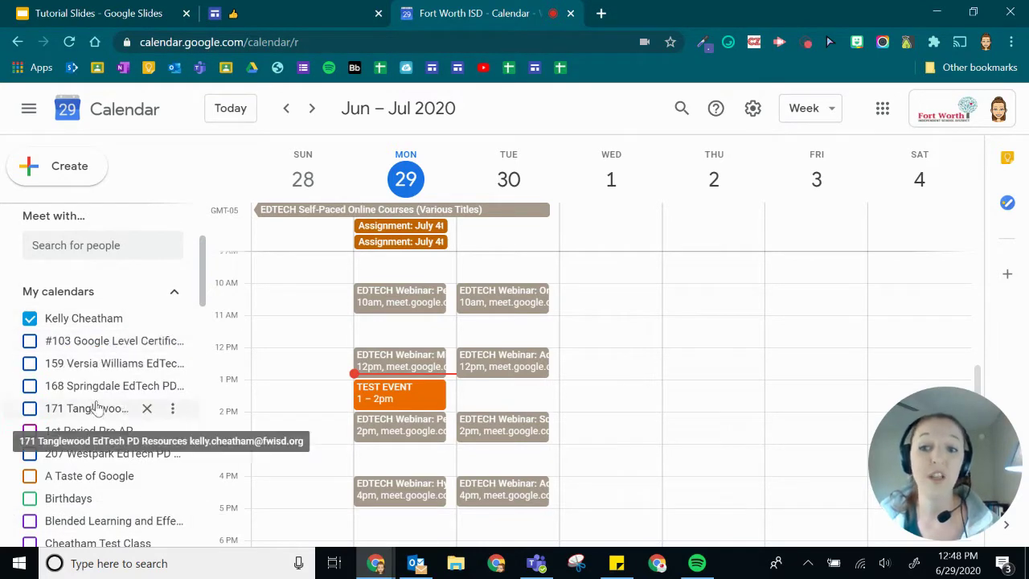
scroll(110, 384, down, 12)
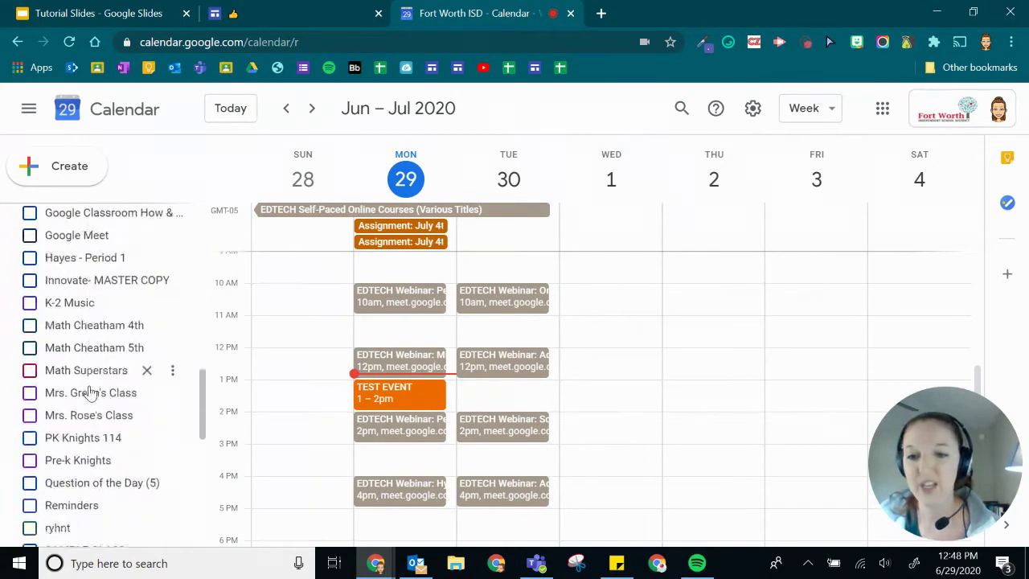
scroll(90, 389, down, 4)
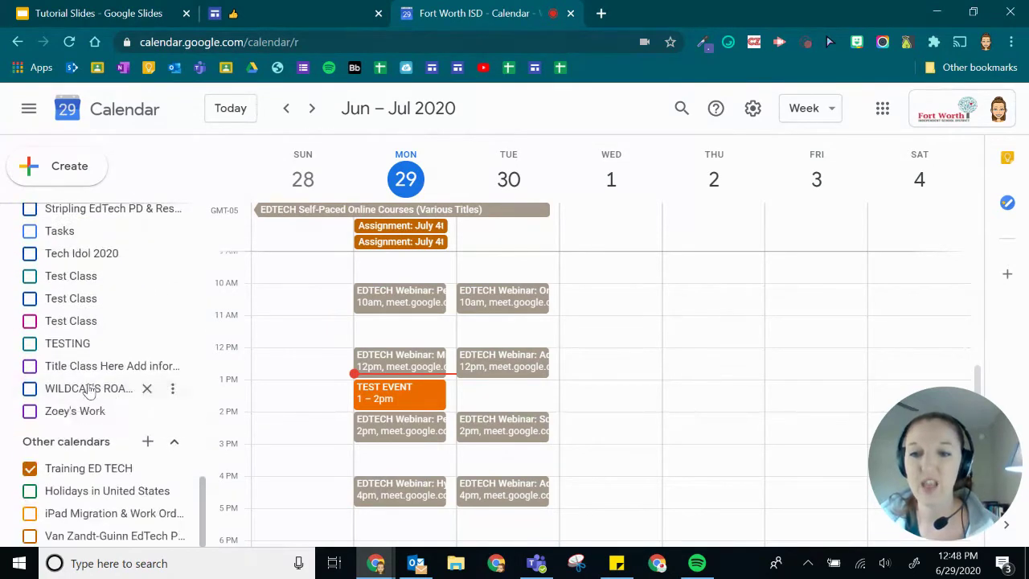
Create a new calendar named 'Tutorial Test Calendar' from the Other calendars + menu
click(150, 443)
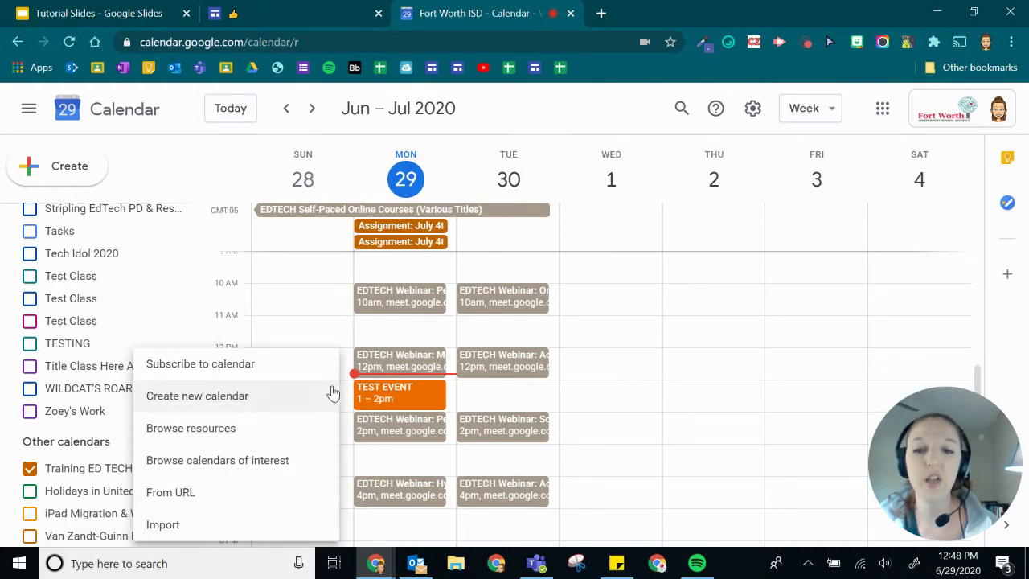
click(262, 394)
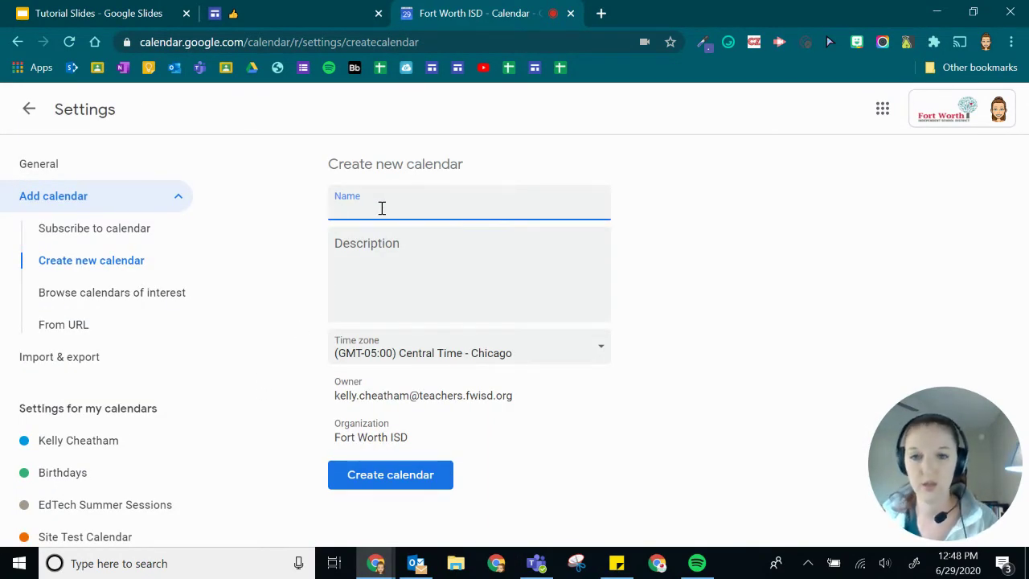
text(Tutorial Test Calendar)
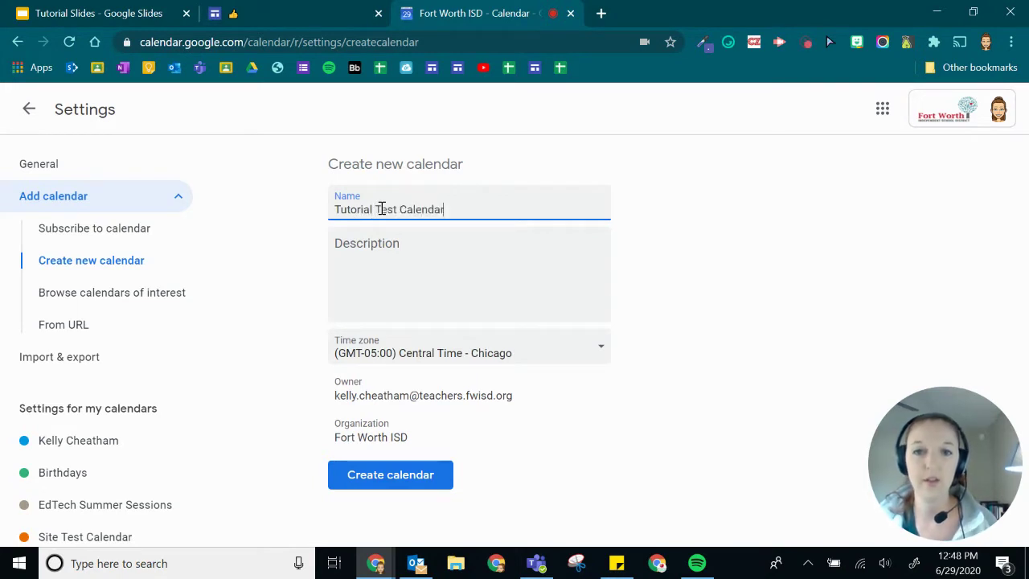
click(418, 256)
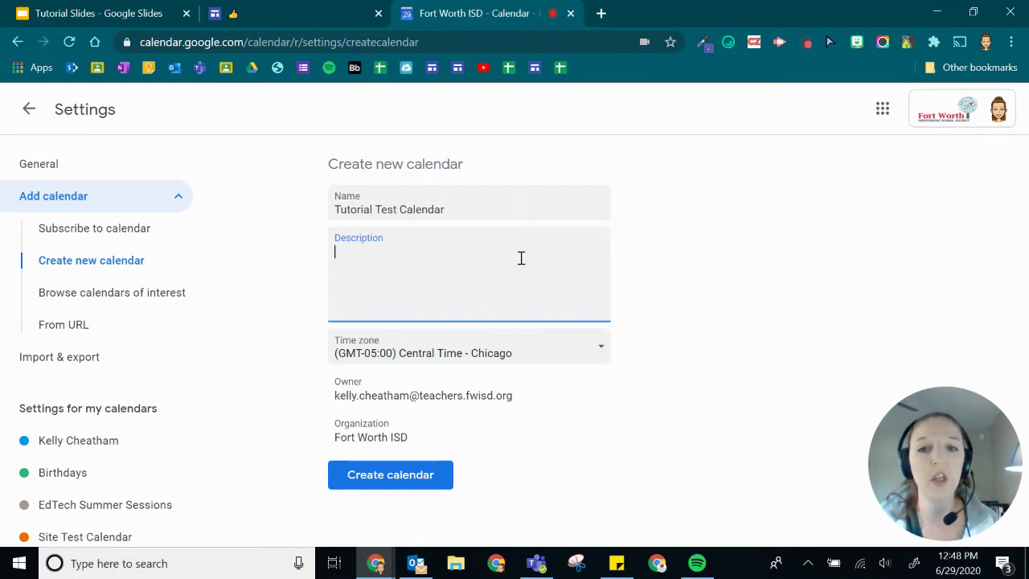
click(381, 488)
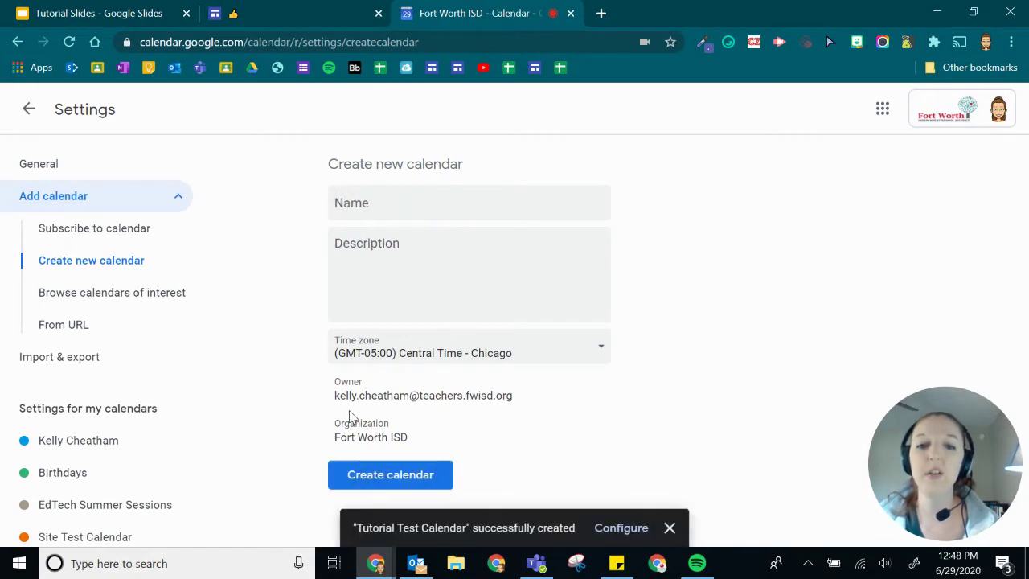
Return from settings to the week view and scroll to Tutorial Test Calendar in the calendar list
click(28, 112)
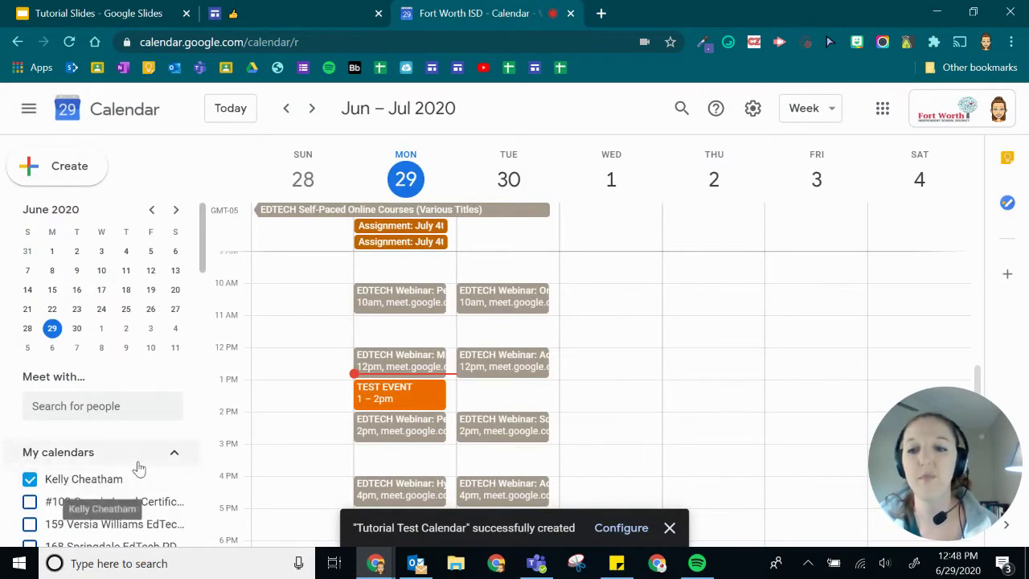
scroll(124, 454, down, 9)
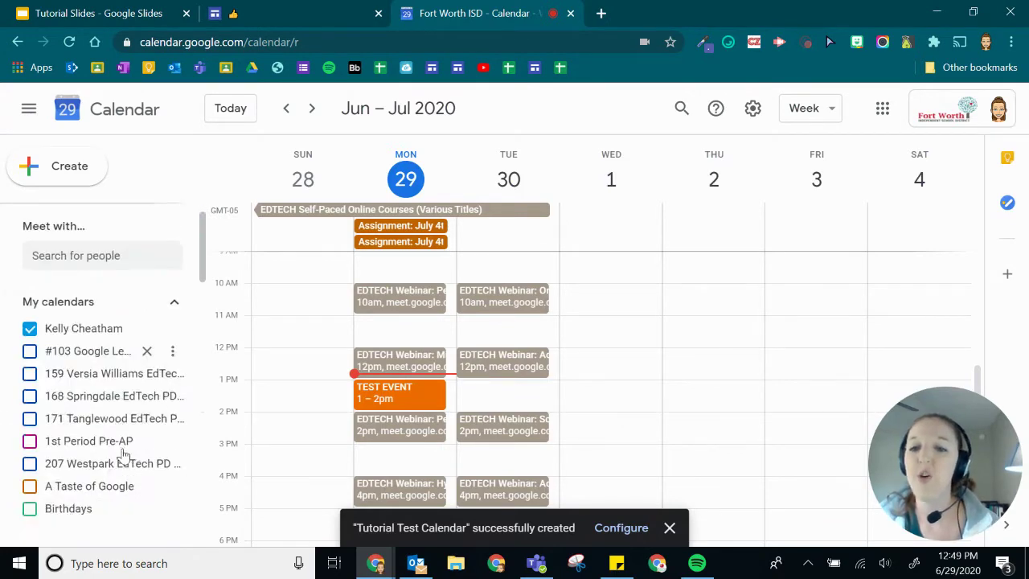
scroll(96, 464, down, 6)
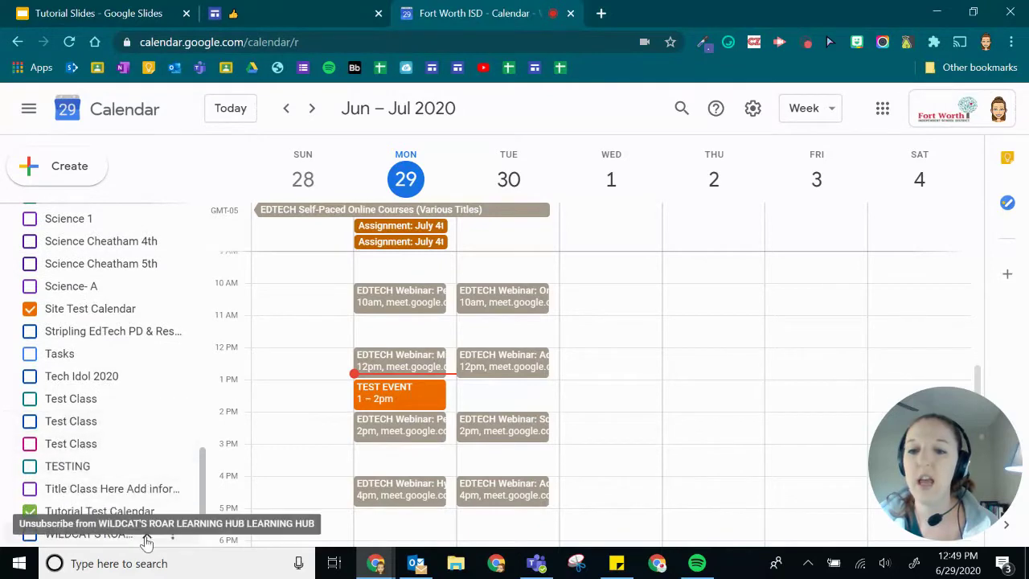
scroll(64, 483, down, 2)
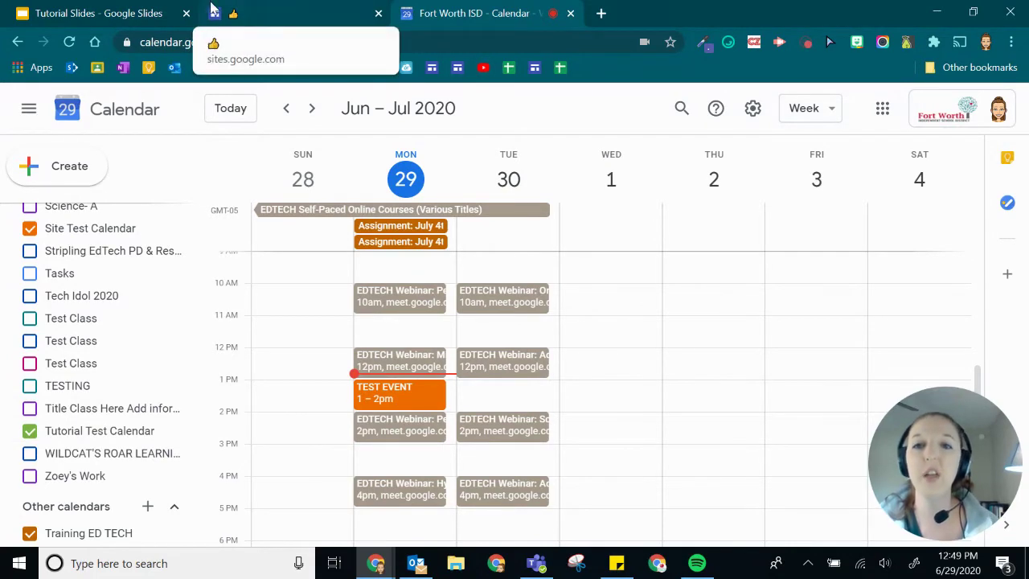
Switch to the Google Sites Test Page editor and scroll the Insert panel down to Calendar
click(245, 14)
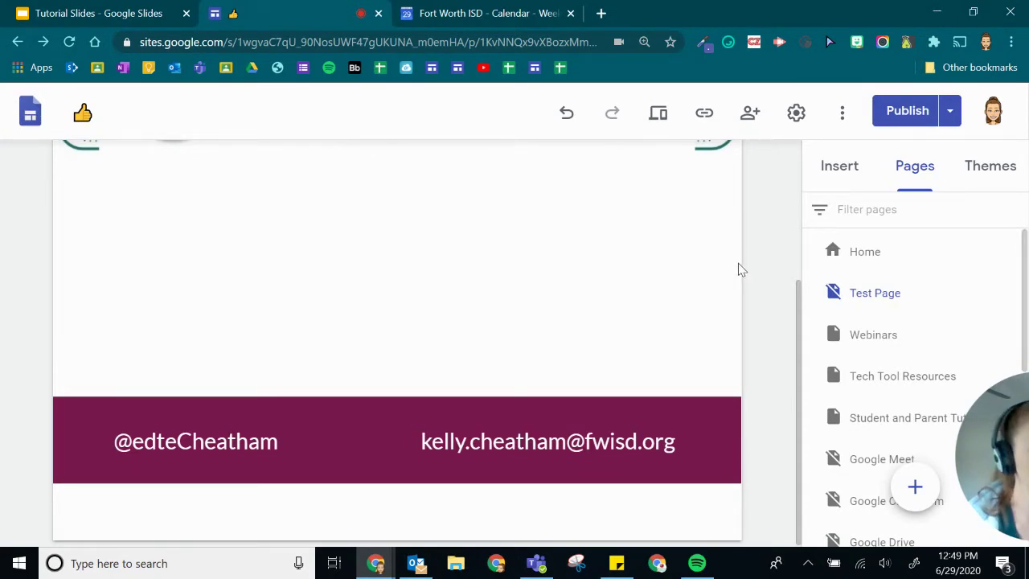
click(851, 172)
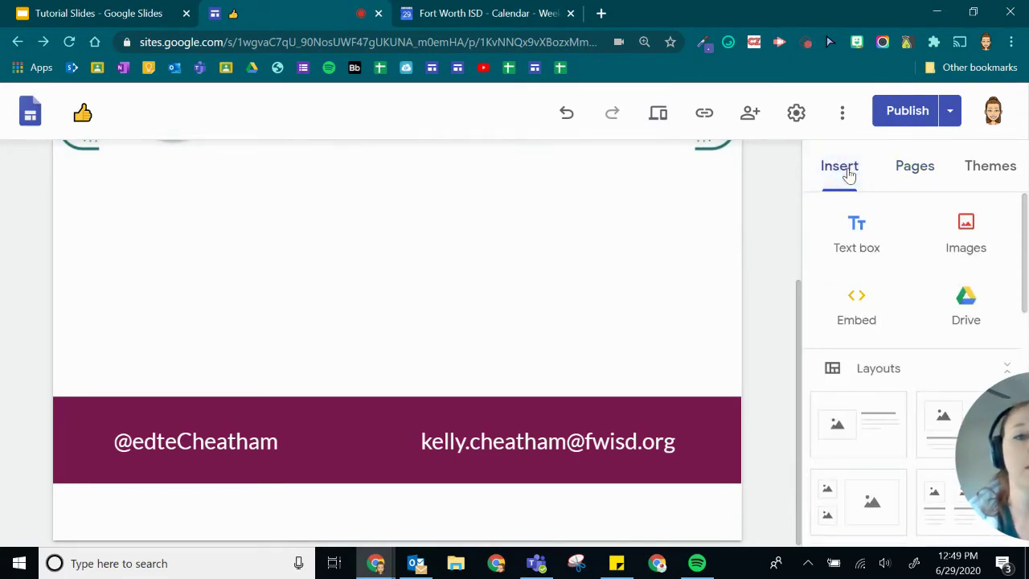
scroll(850, 265, down, 2)
scroll(850, 264, down, 3)
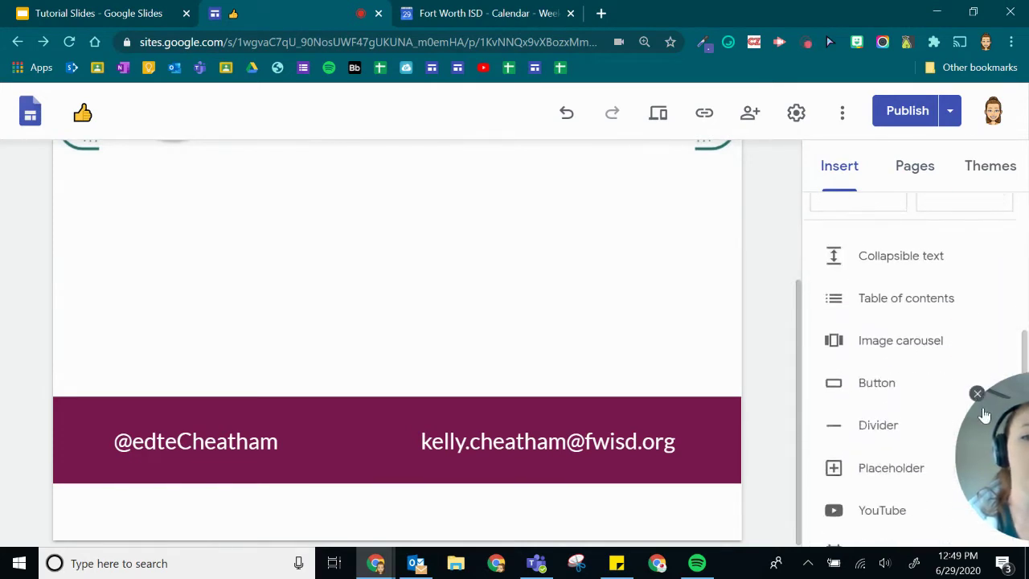
drag(992, 434, 45, 467)
scroll(911, 436, down, 3)
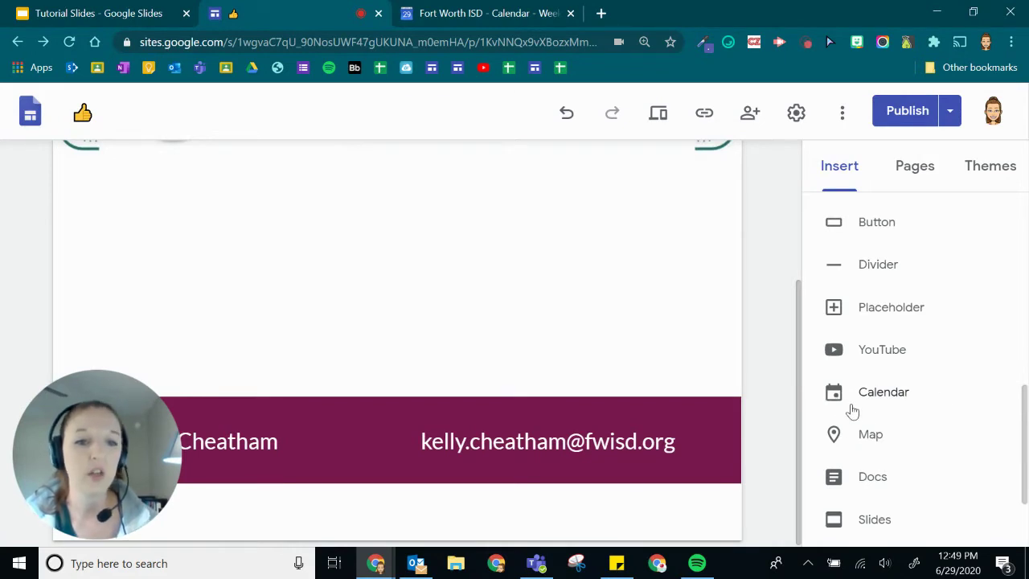
Insert the Tutorial Test Calendar as a calendar embed on the page
click(942, 399)
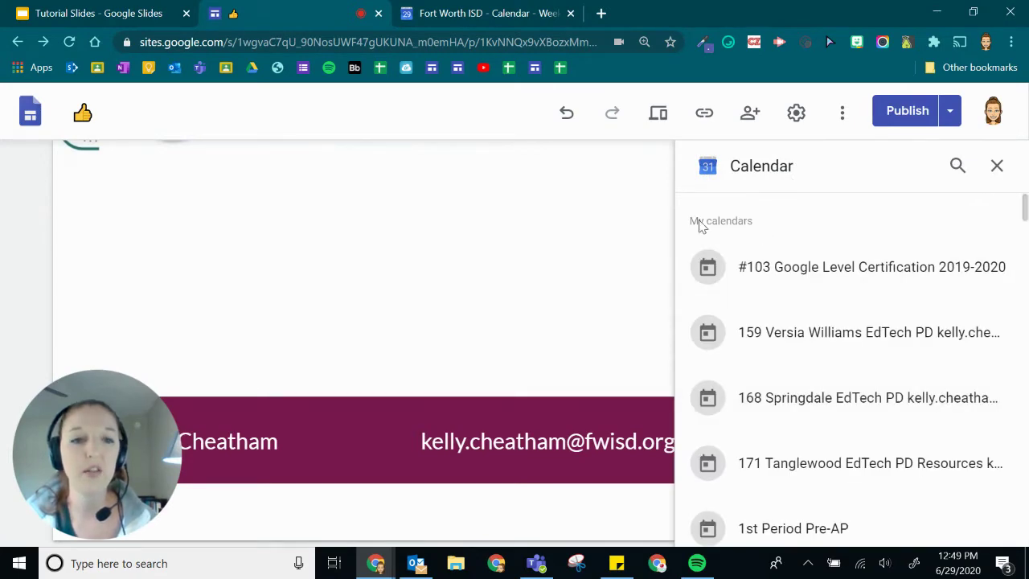
scroll(811, 478, down, 15)
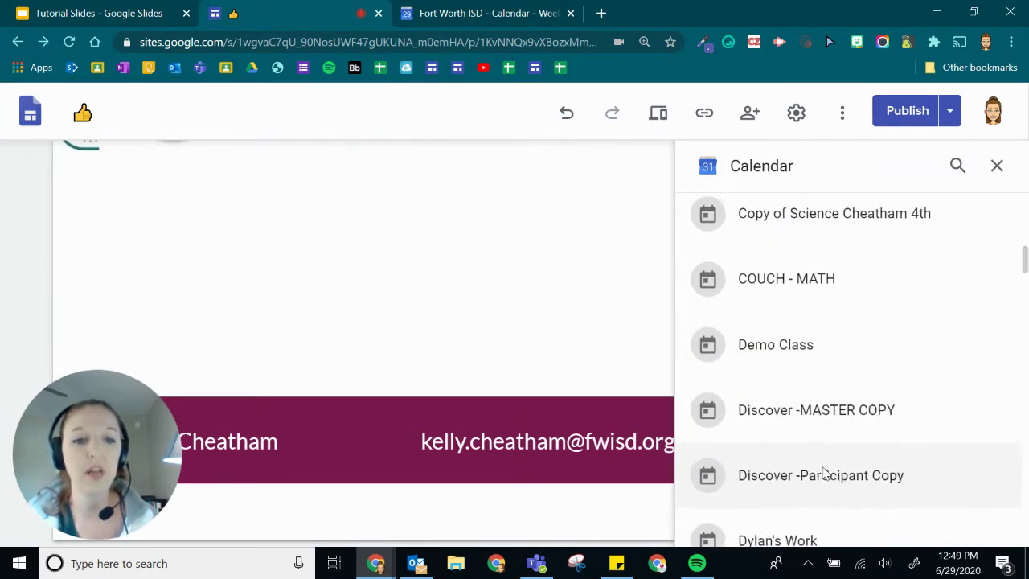
scroll(829, 454, down, 15)
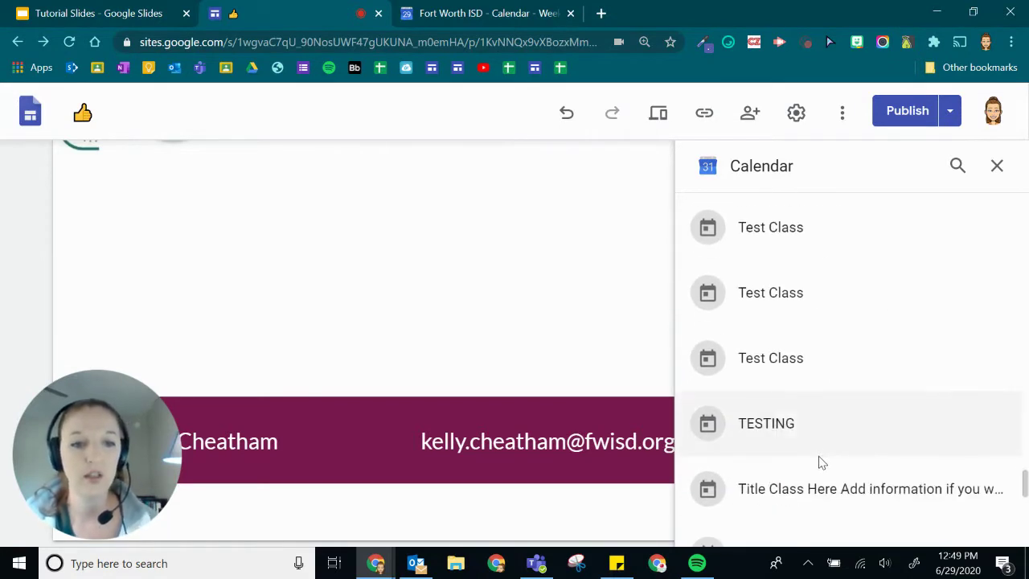
scroll(878, 406, down, 3)
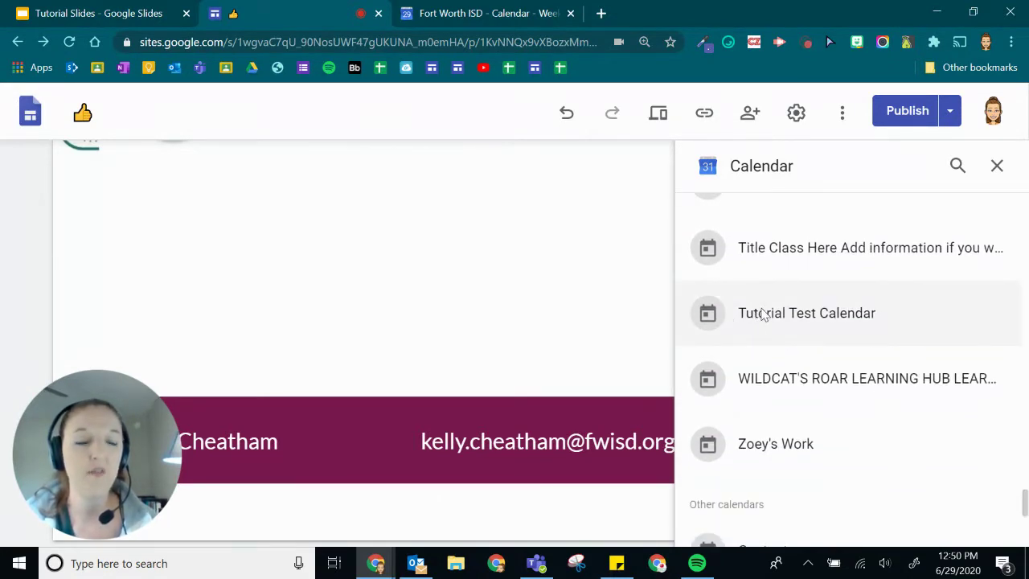
click(854, 325)
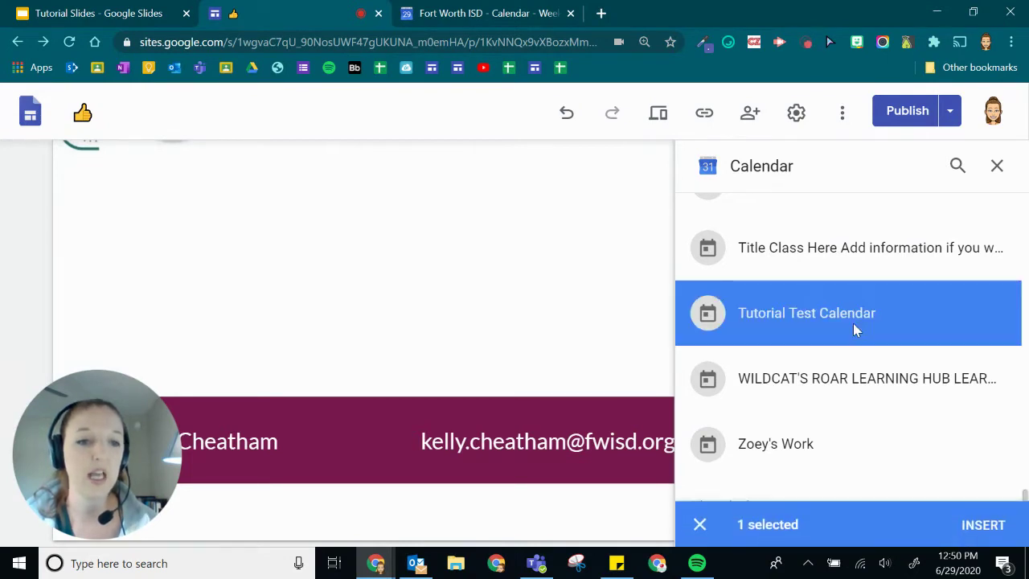
click(983, 525)
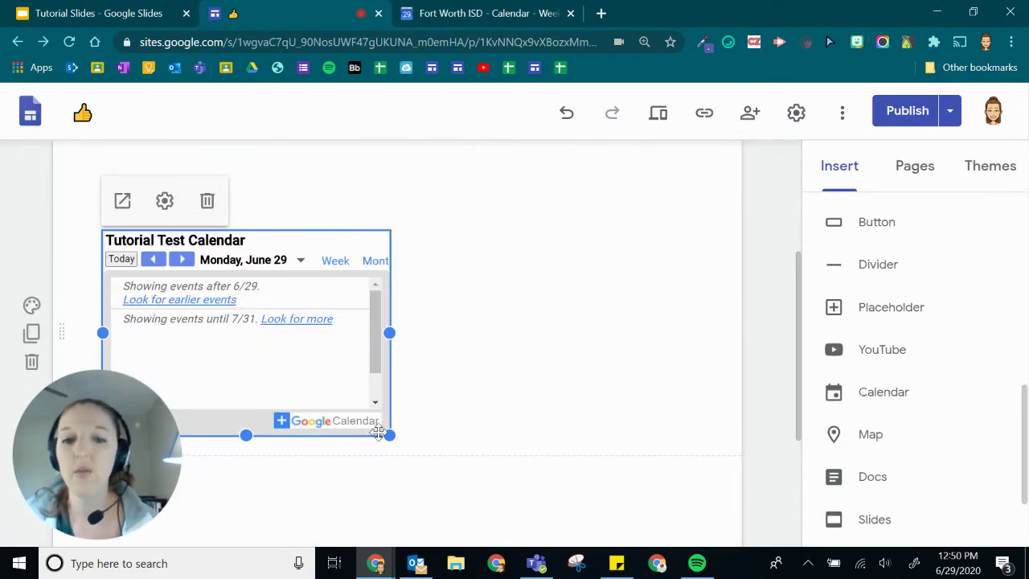
Enlarge and reposition the calendar embed, then select it
drag(386, 432, 643, 528)
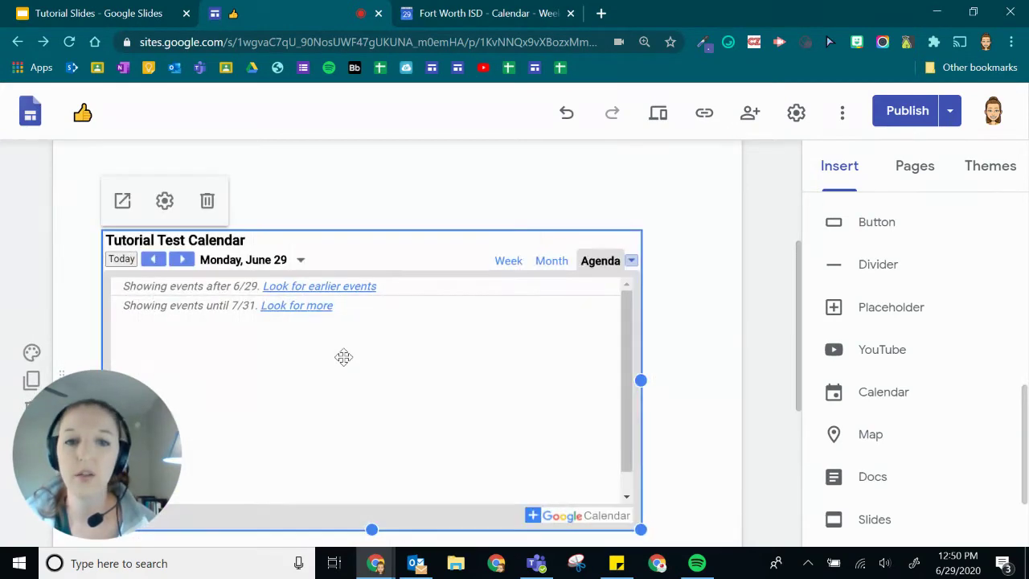
mouse_move(342, 356)
mouse_down()
mouse_move(376, 365)
mouse_move(354, 345)
mouse_up()
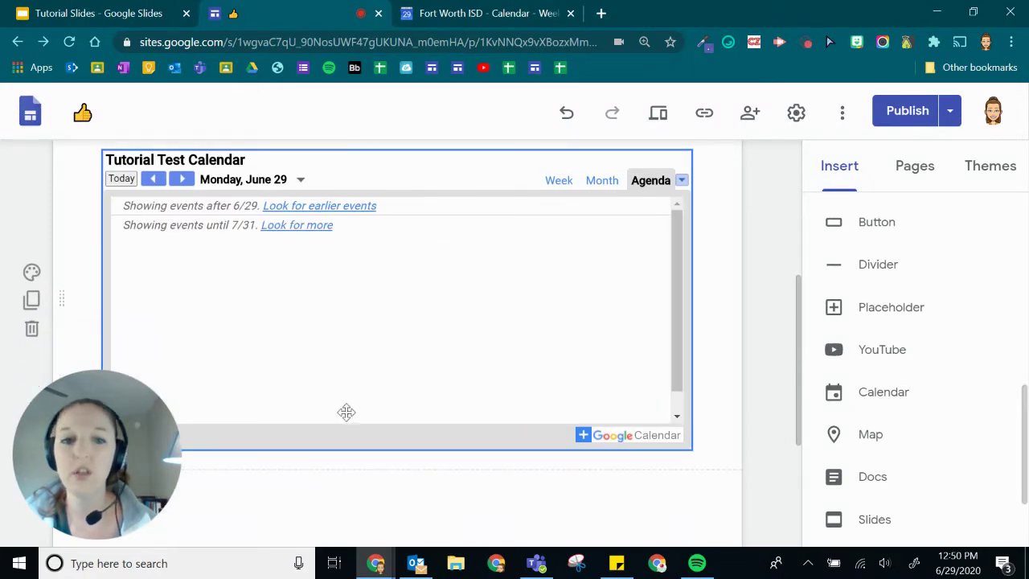
scroll(137, 268, up, 1)
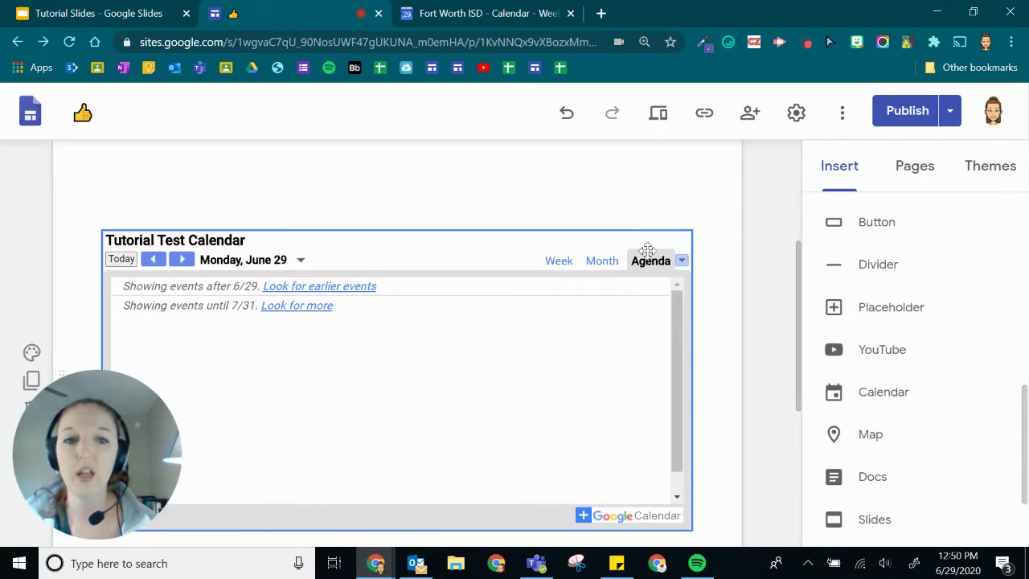
click(584, 261)
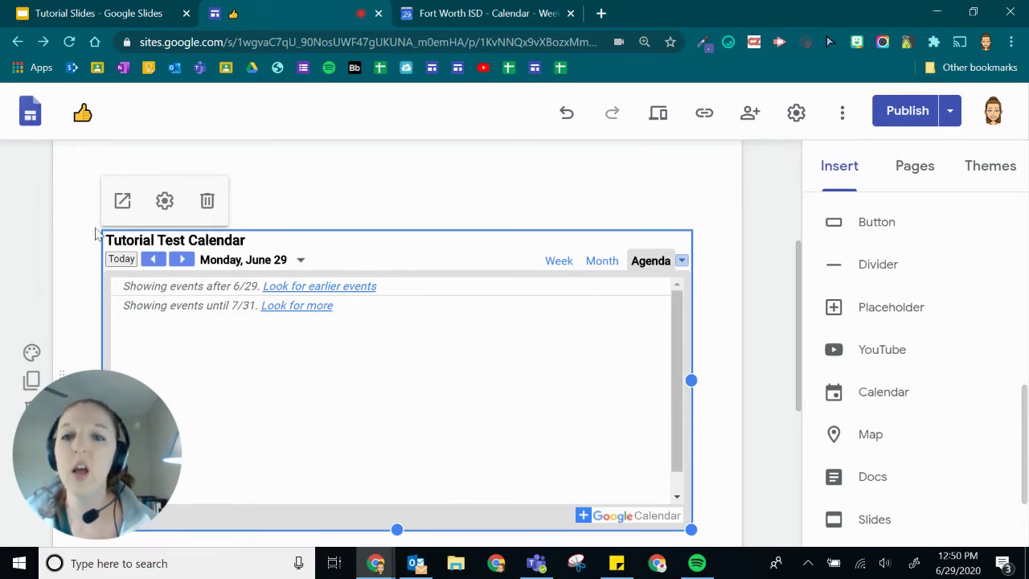
Set the embed to show its title, hide date and navigation buttons, and use Week view
click(164, 202)
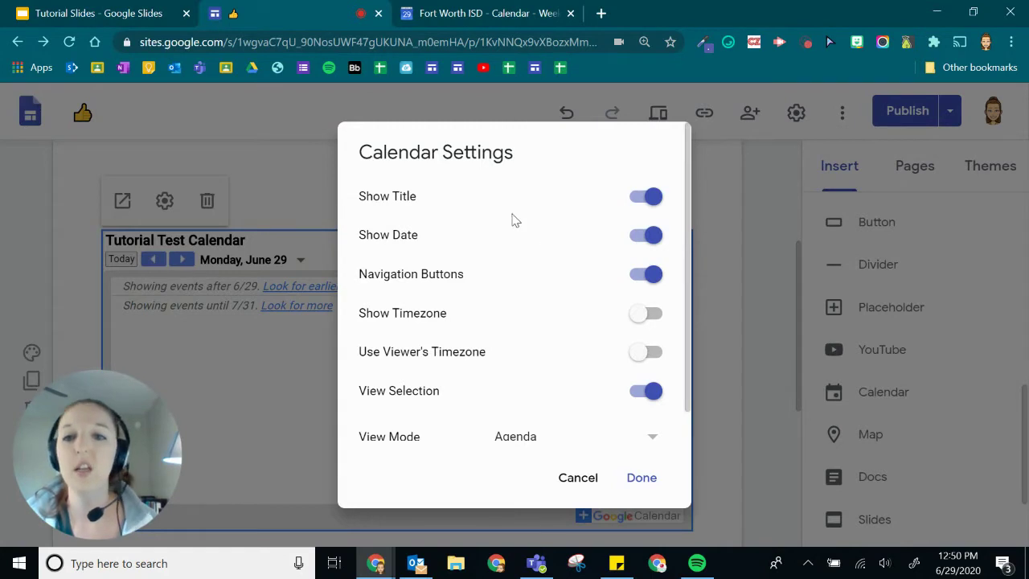
click(649, 197)
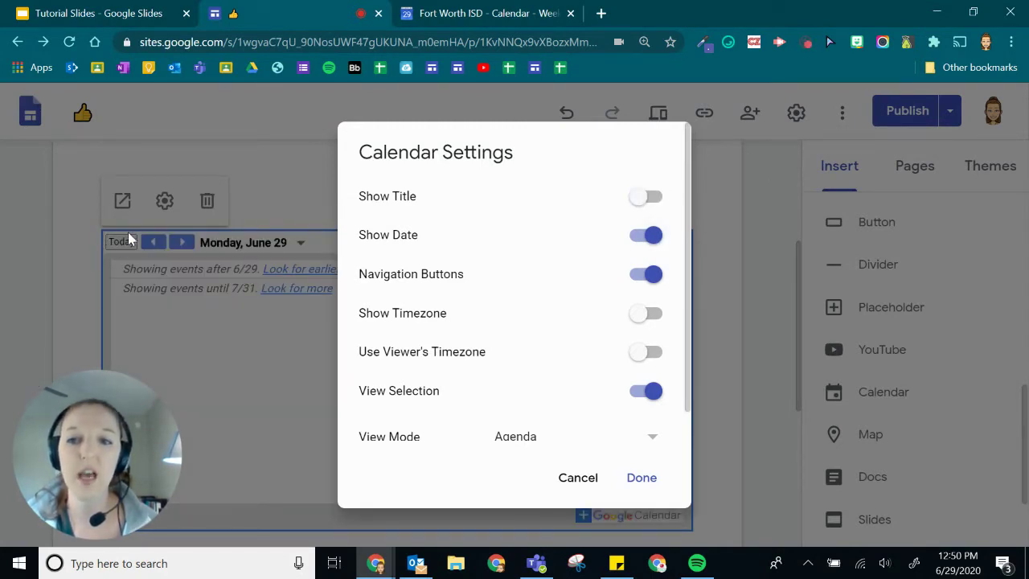
click(651, 236)
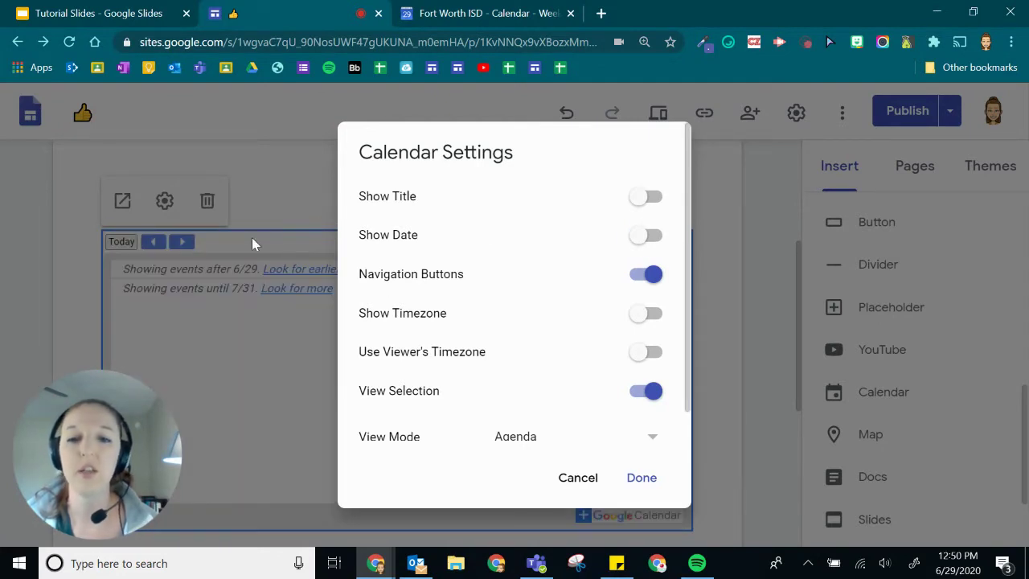
click(647, 277)
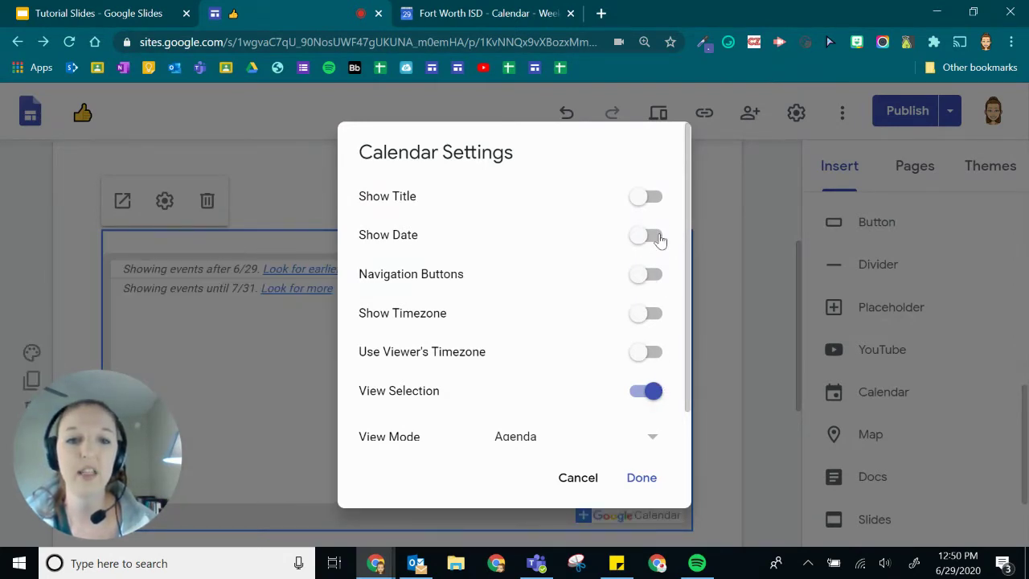
click(641, 196)
scroll(572, 351, down, 1)
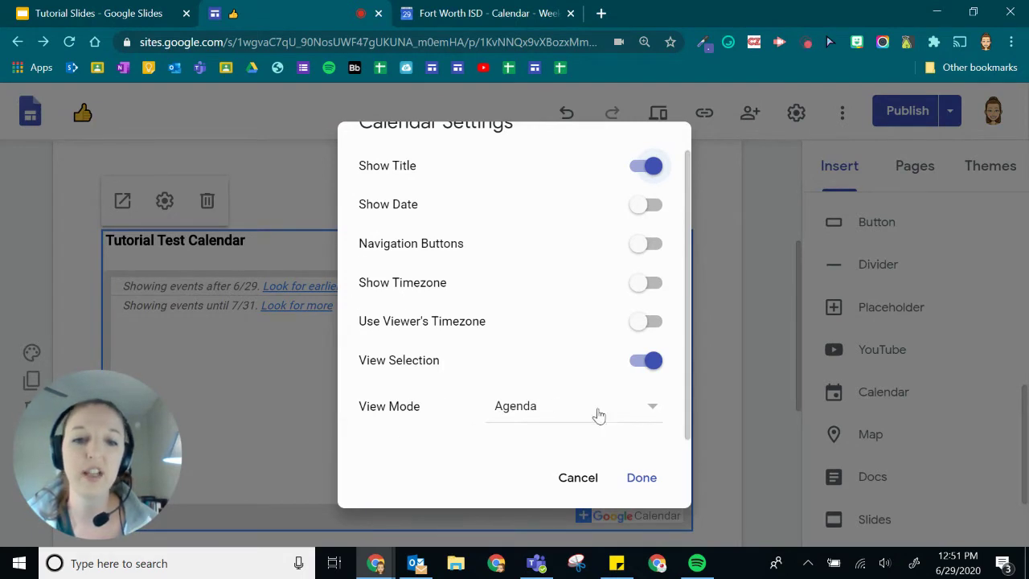
click(650, 413)
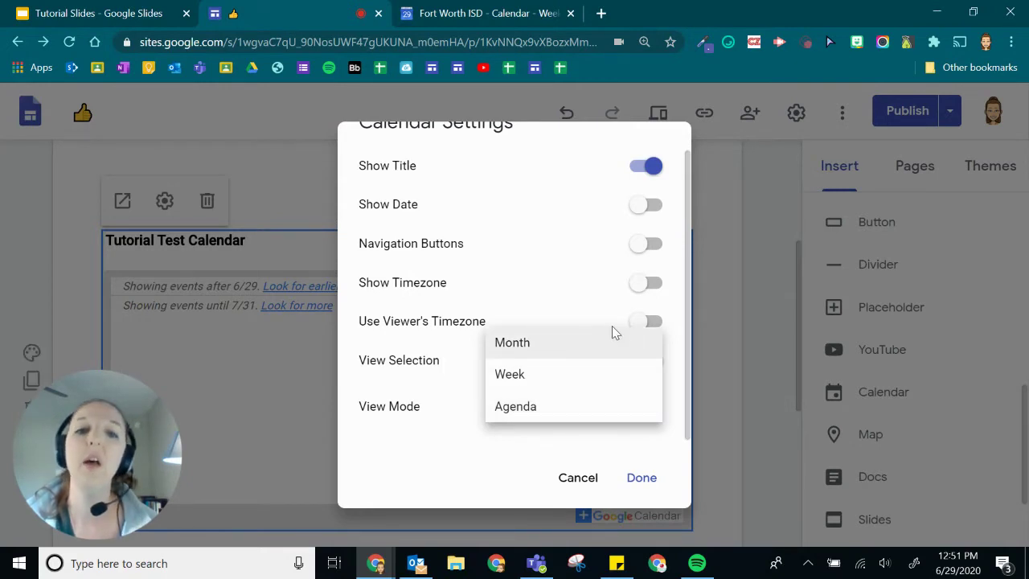
click(573, 388)
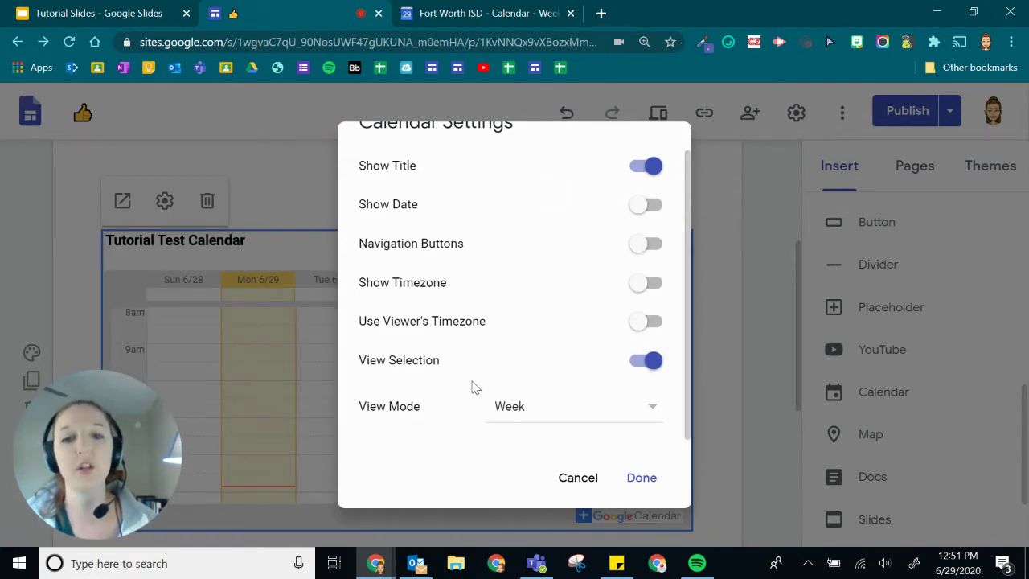
click(650, 481)
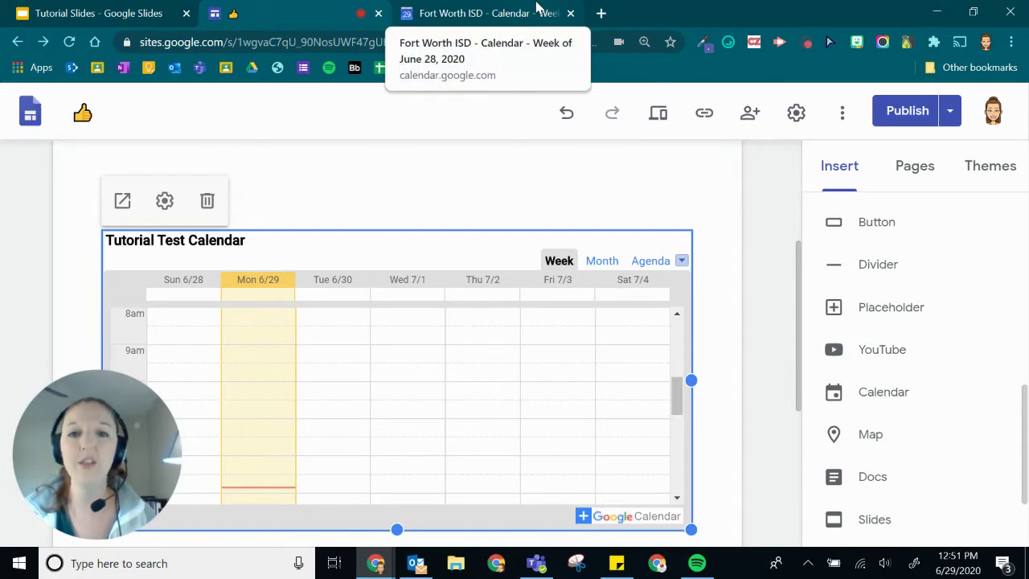
Switch back to the Google Calendar tab showing the June 28 – July 4, 2020 week
click(449, 18)
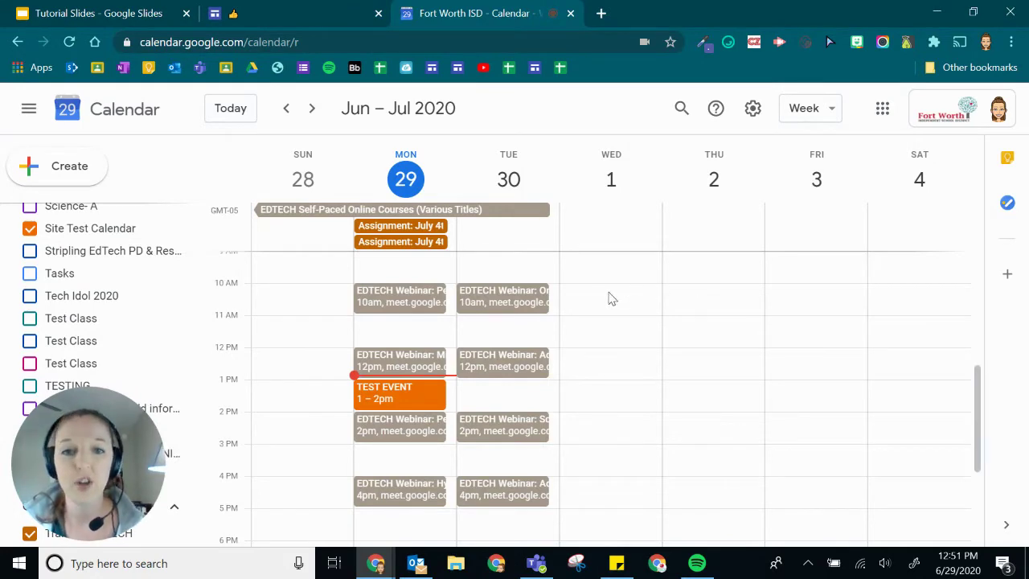
Hide the Site Test Calendar, EdTech Summer Sessions and Training ED TECH calendars, leaving the week empty
click(29, 228)
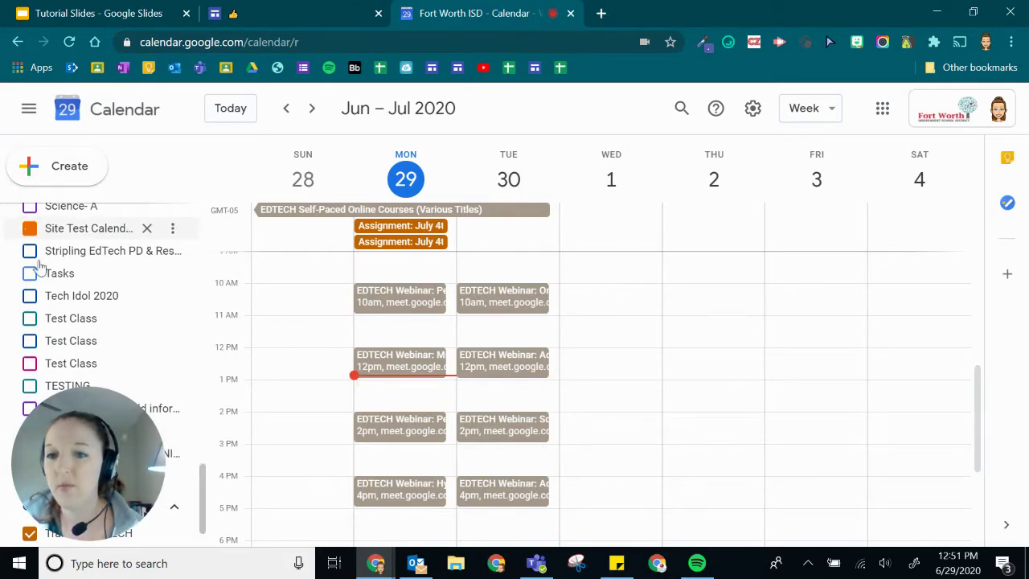
scroll(79, 283, up, 10)
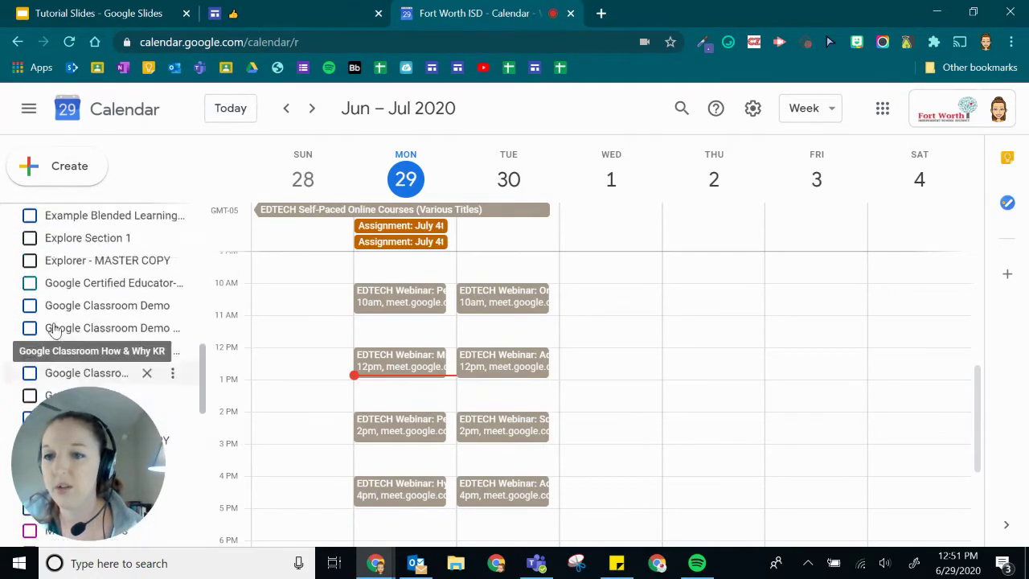
scroll(56, 330, up, 5)
scroll(60, 321, down, 4)
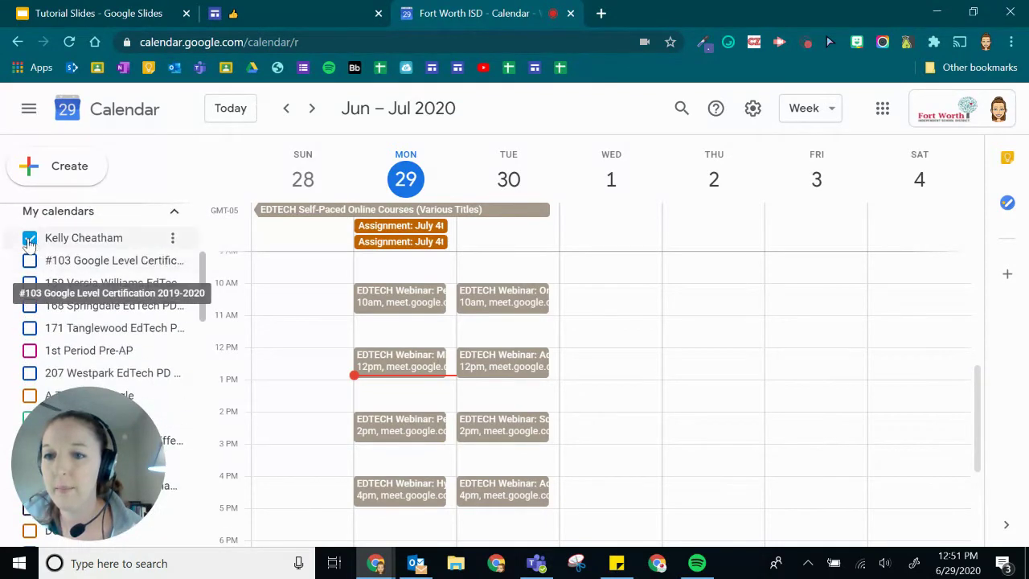
scroll(48, 296, down, 10)
scroll(48, 296, up, 4)
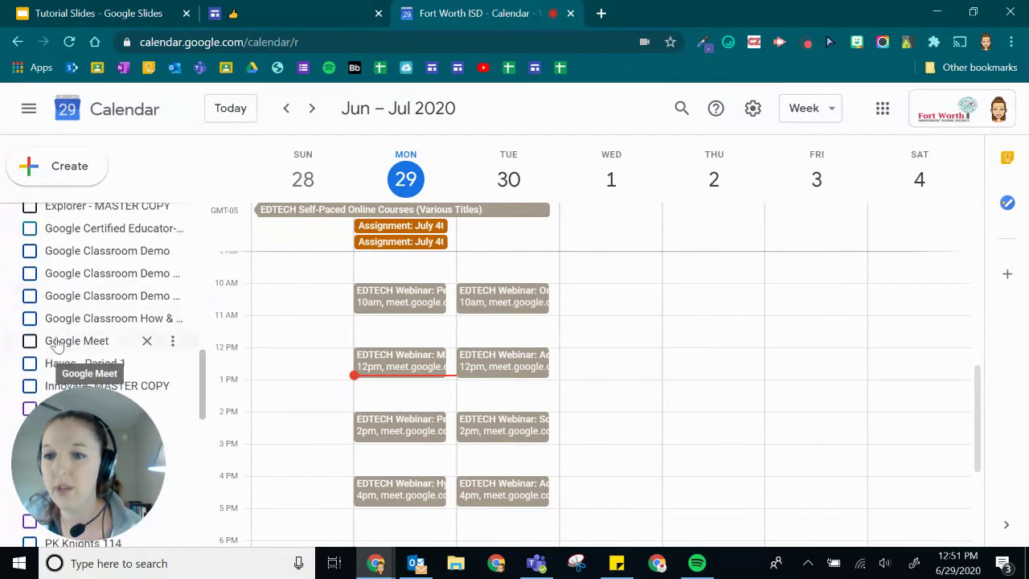
scroll(56, 340, up, 3)
click(29, 297)
scroll(120, 289, down, 7)
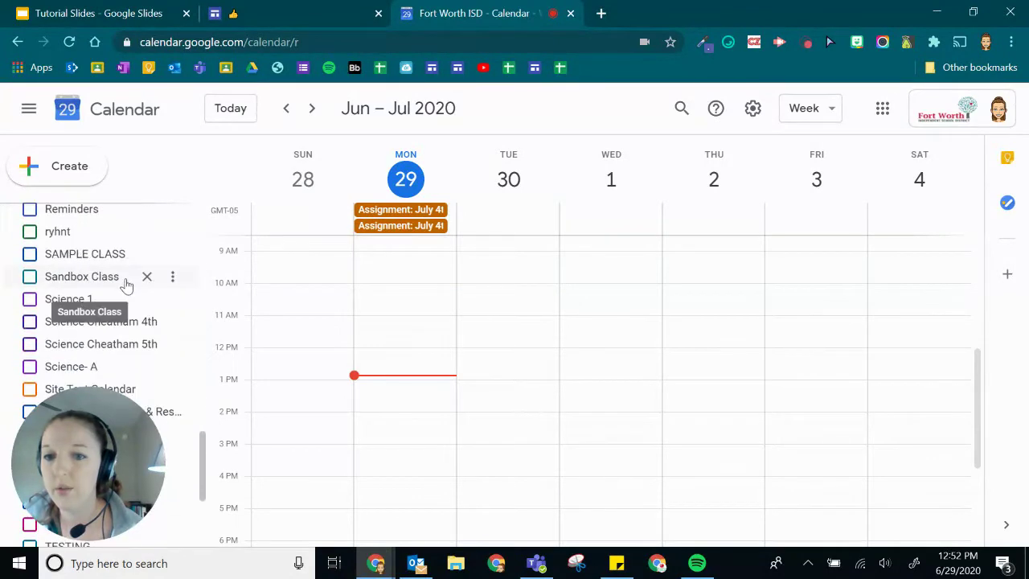
scroll(126, 286, down, 3)
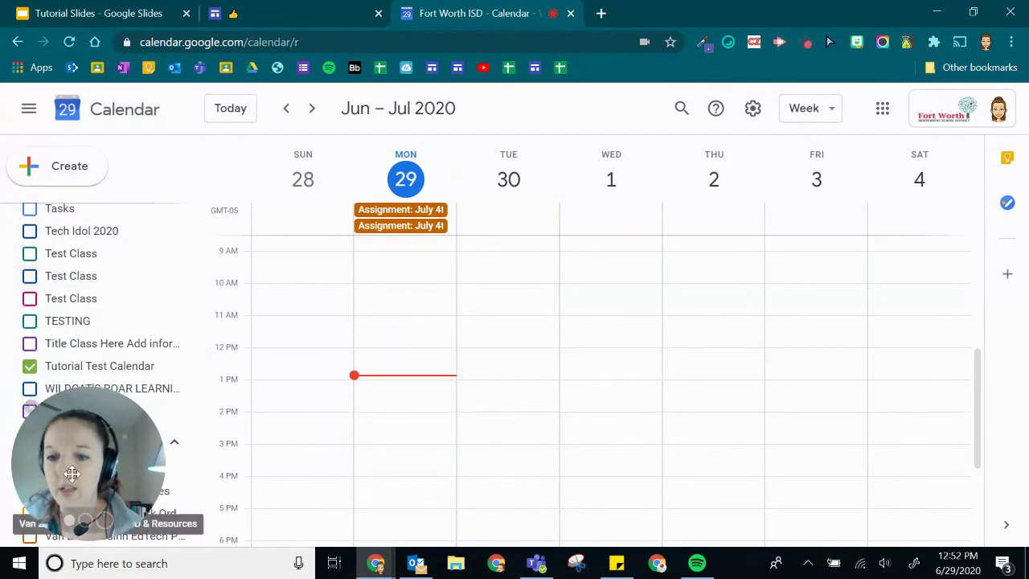
drag(73, 474, 774, 473)
click(29, 468)
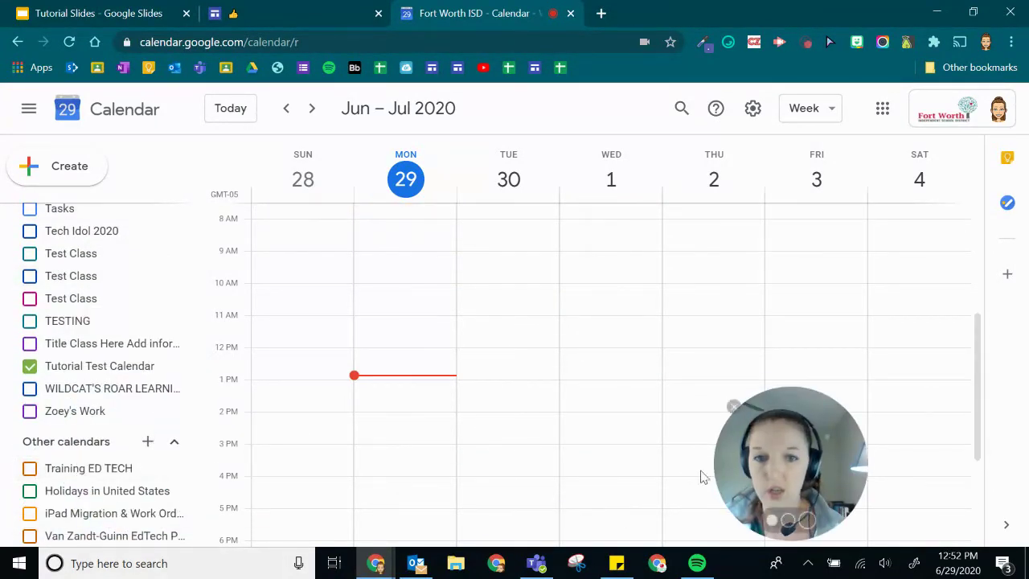
drag(851, 482, 976, 489)
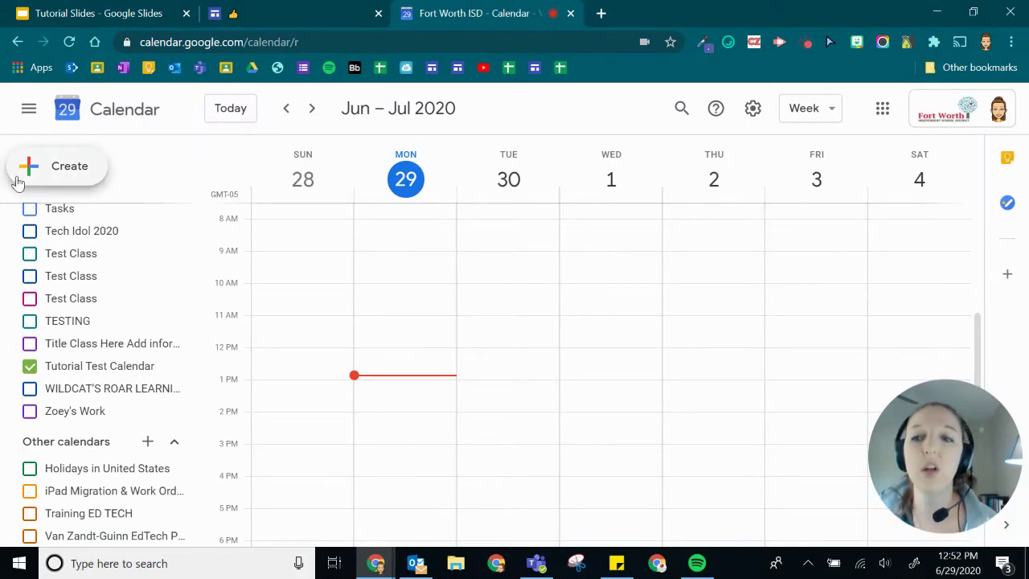
Start a draft event titled 'Parent Night' on Tutorial Test Calendar, June 29, 1–2pm
click(68, 173)
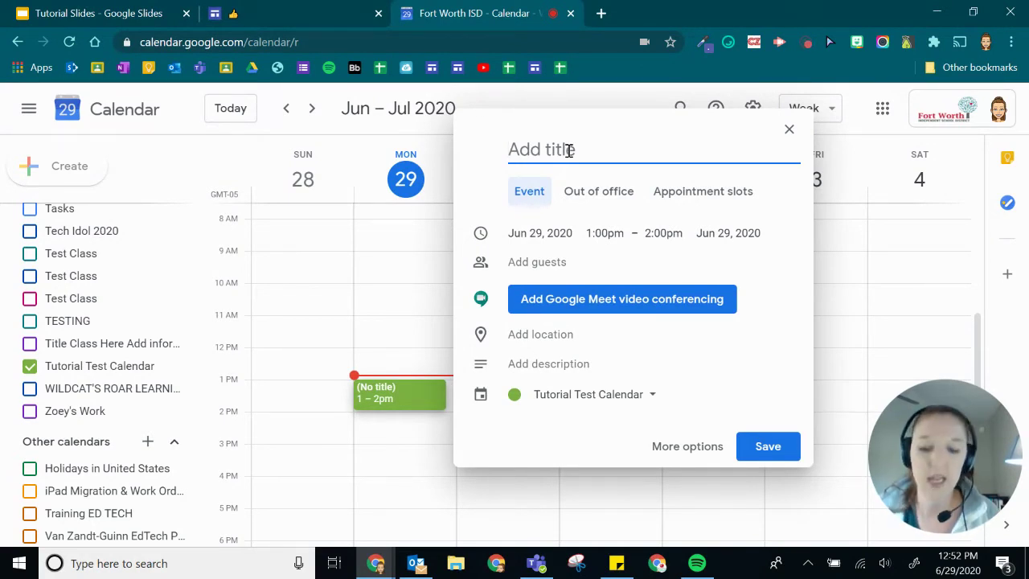
text(Parent Night)
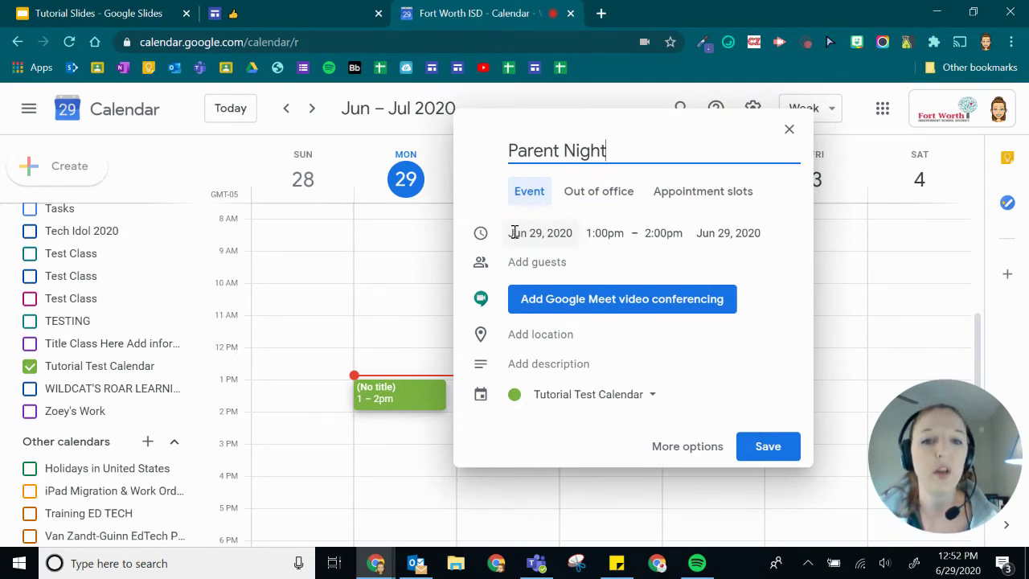
click(565, 232)
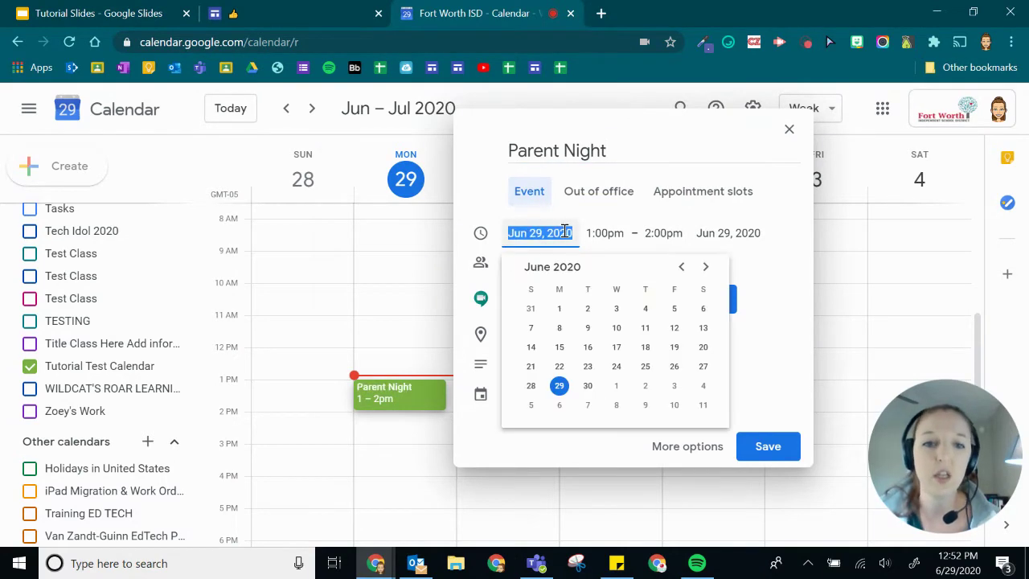
Move Parent Night to July 3 with a 5:30pm start, keeping the 6:30pm end
click(675, 387)
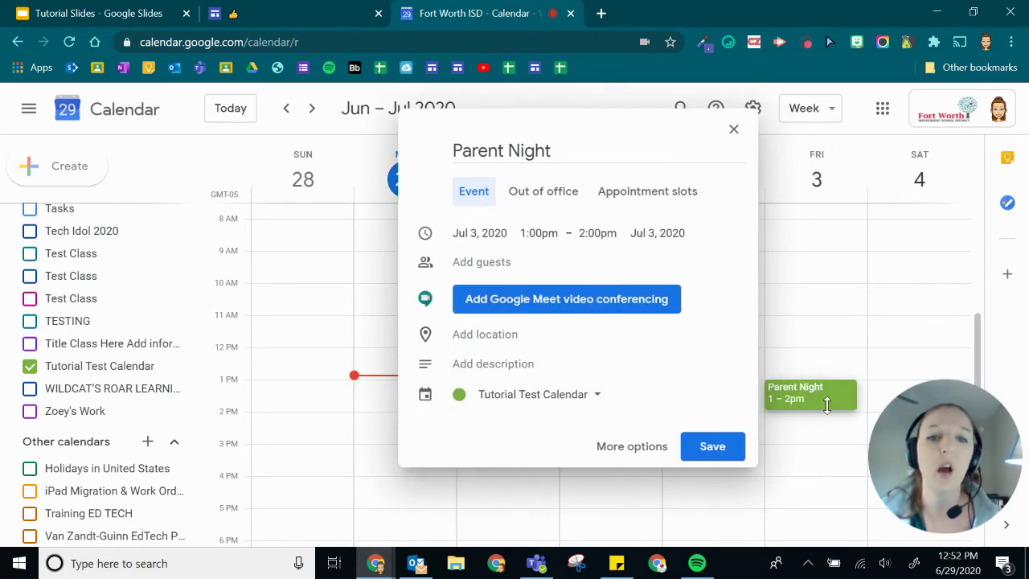
click(540, 233)
scroll(574, 369, down, 4)
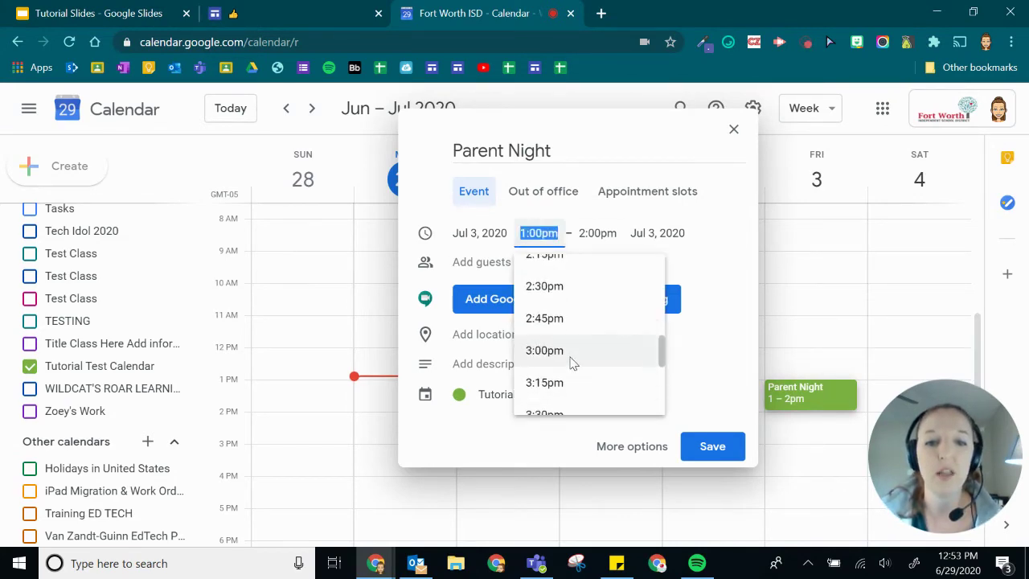
scroll(572, 353, down, 5)
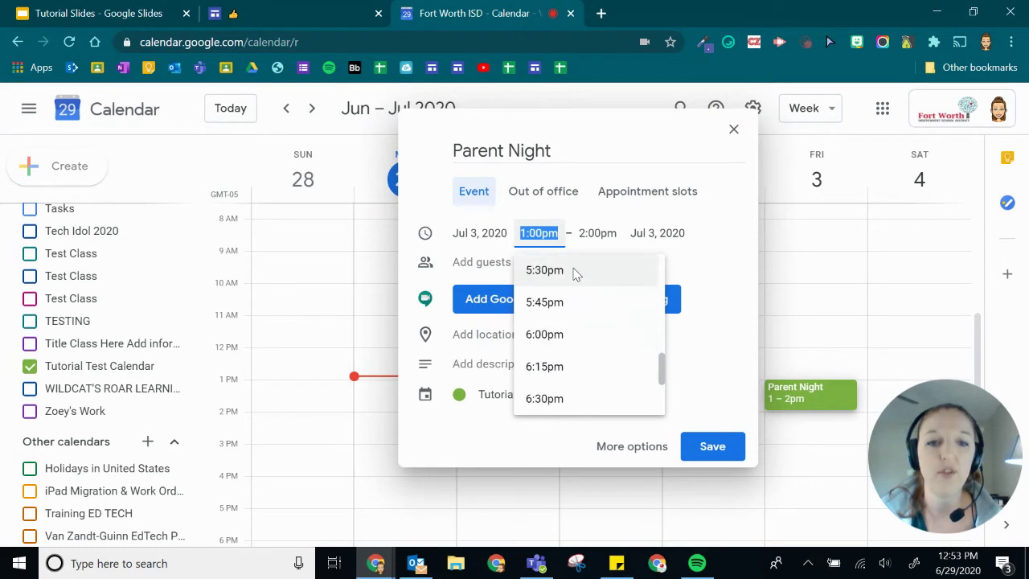
click(574, 274)
click(586, 235)
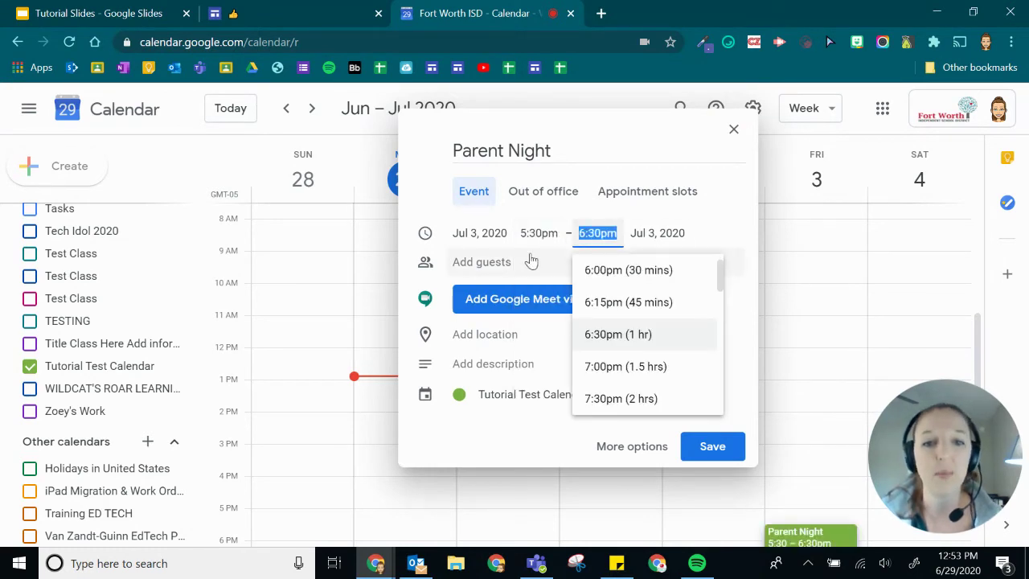
click(730, 226)
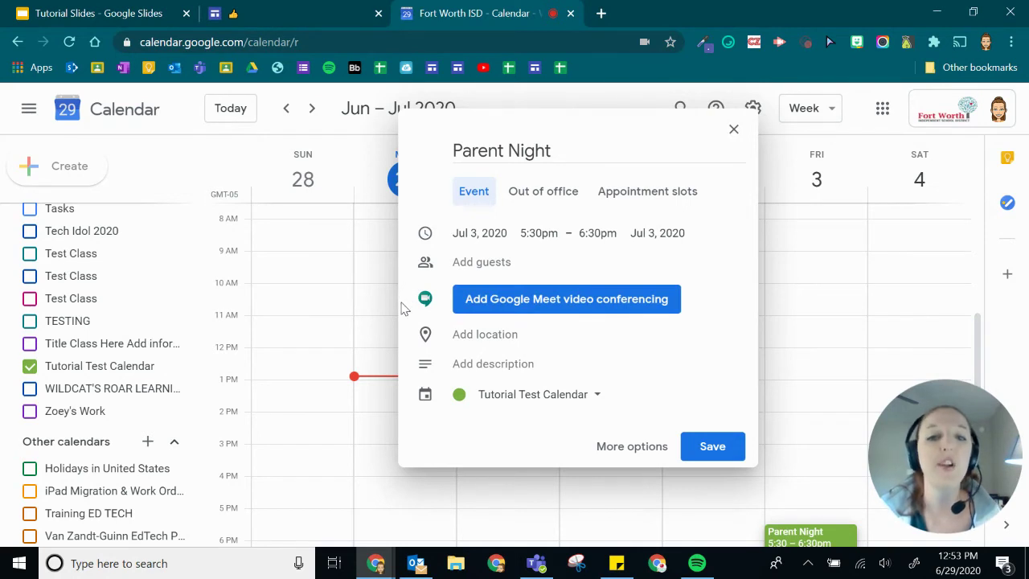
Attach Google Meet conferencing and keep Tutorial Test Calendar as the event's calendar
click(634, 308)
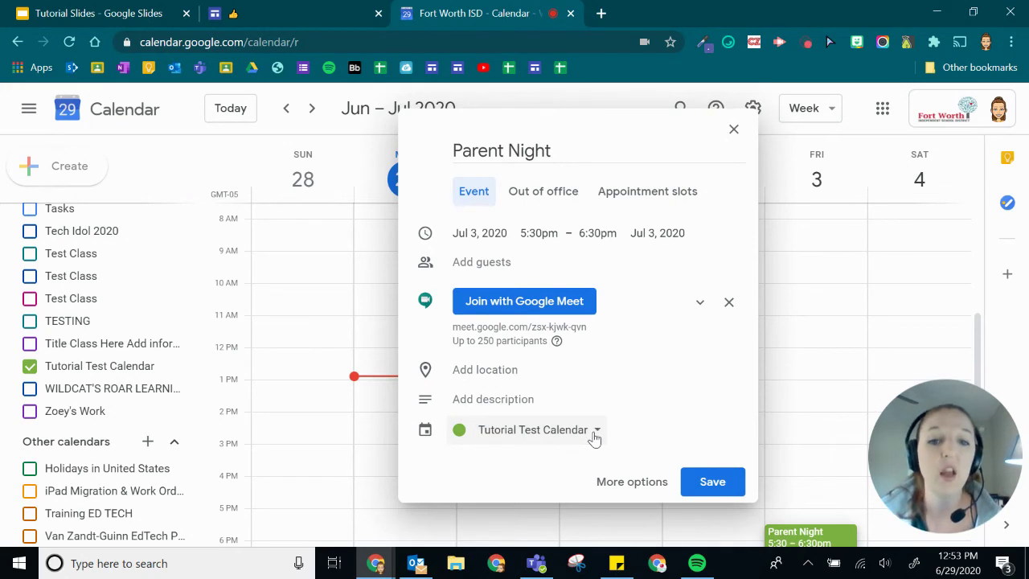
click(594, 436)
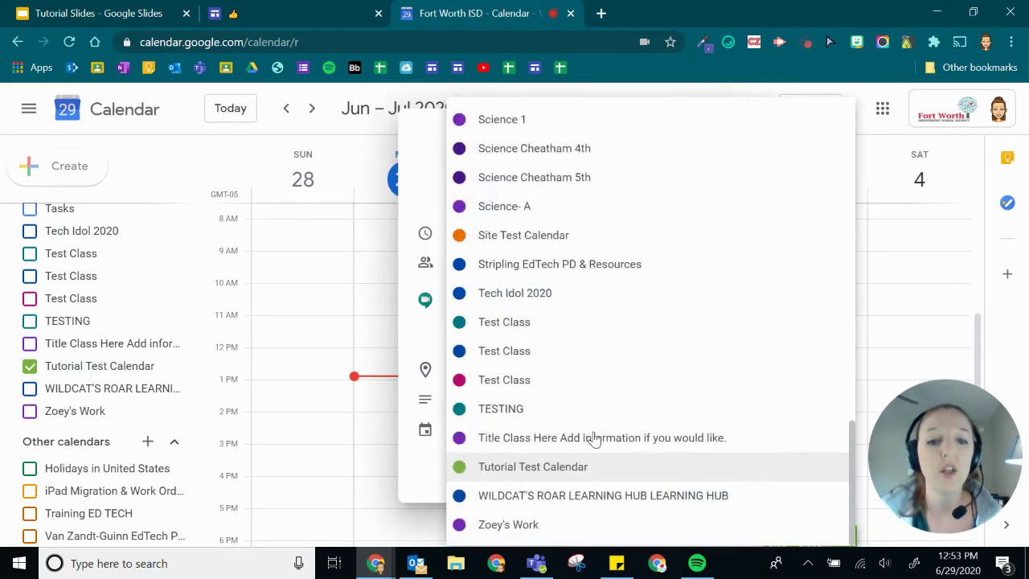
click(528, 468)
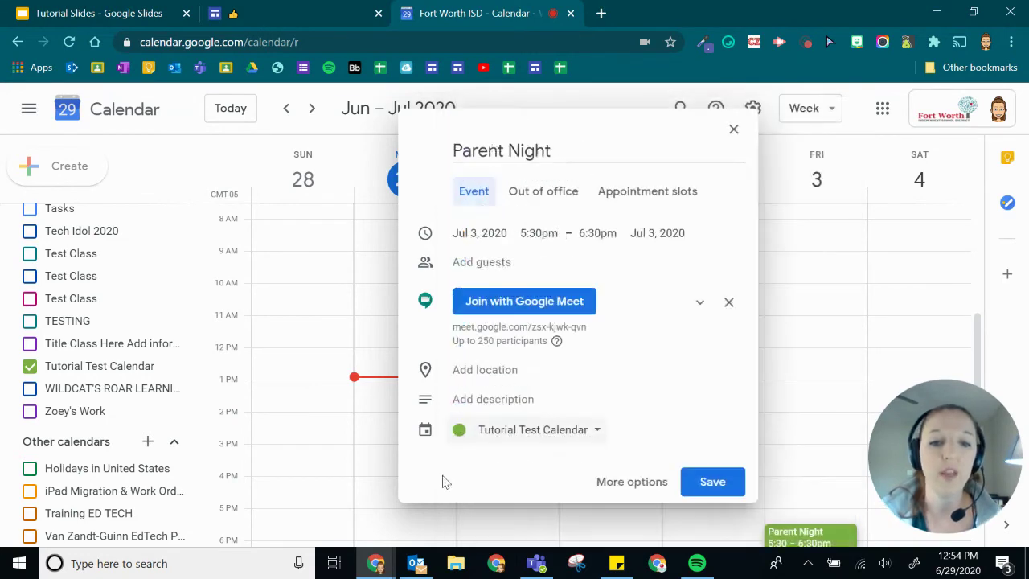
Save Parent Night from its full details page, then return to the Google Sites tab
click(633, 483)
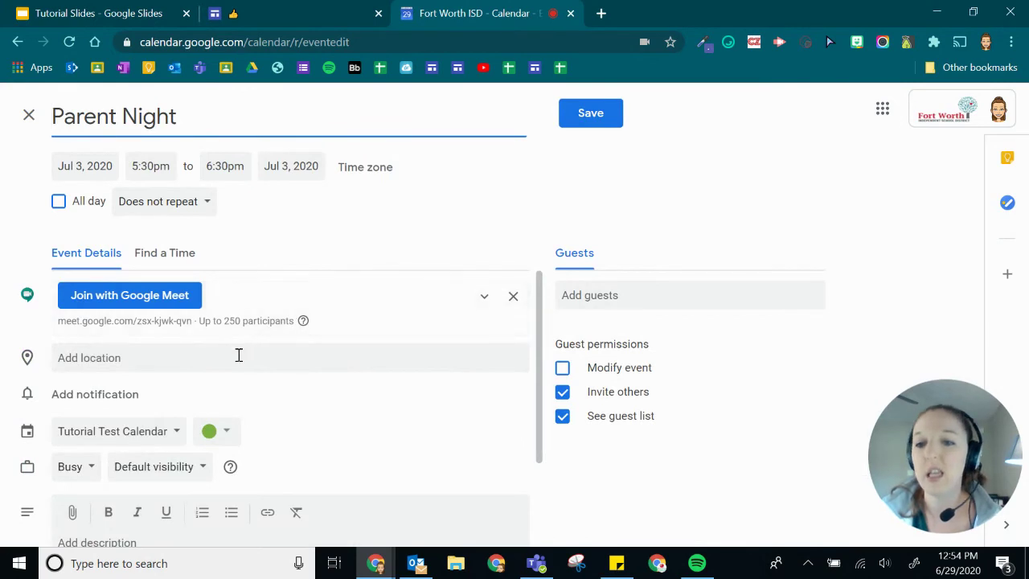
scroll(233, 359, down, 2)
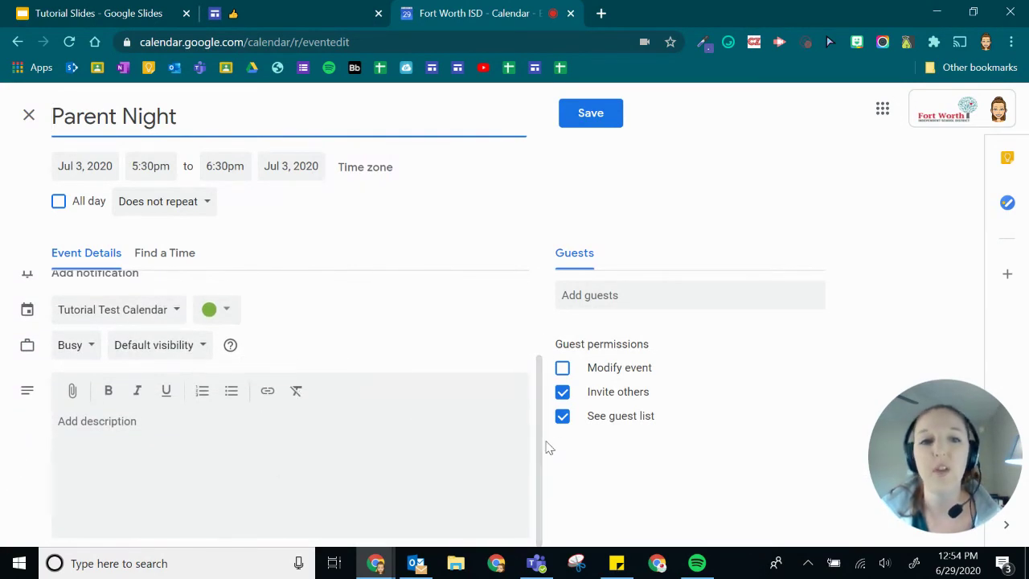
scroll(400, 400, up, 2)
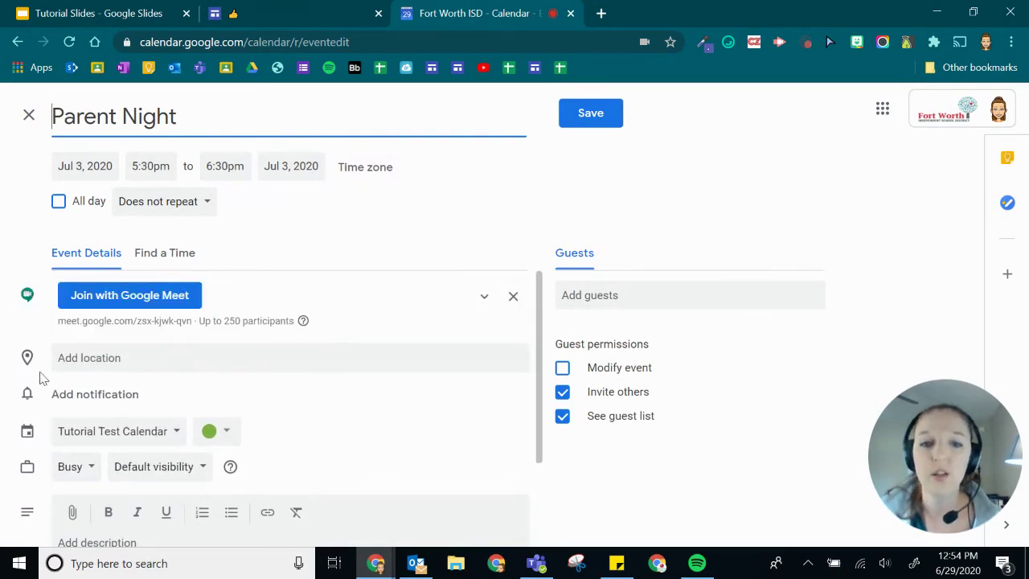
click(597, 121)
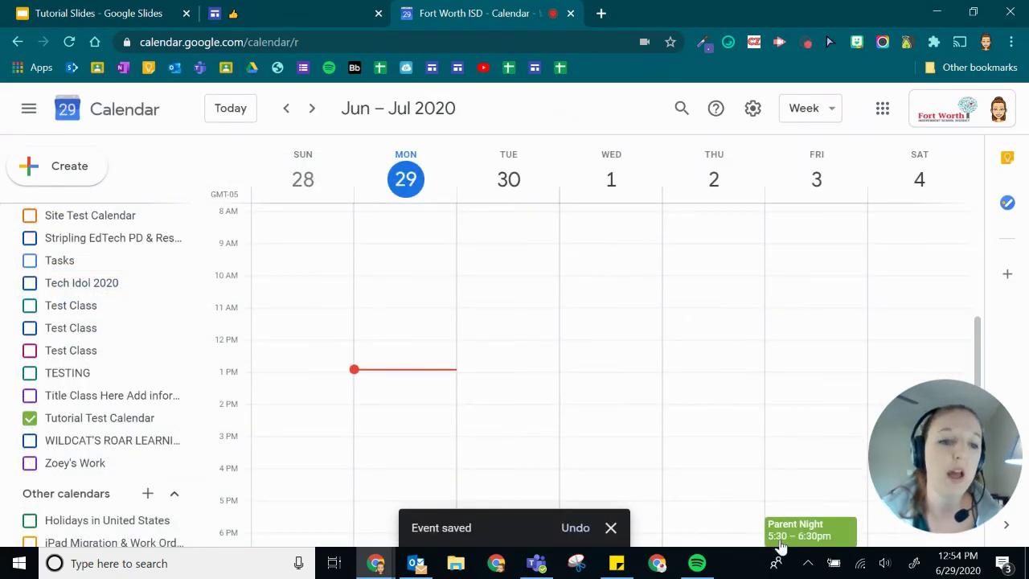
click(254, 11)
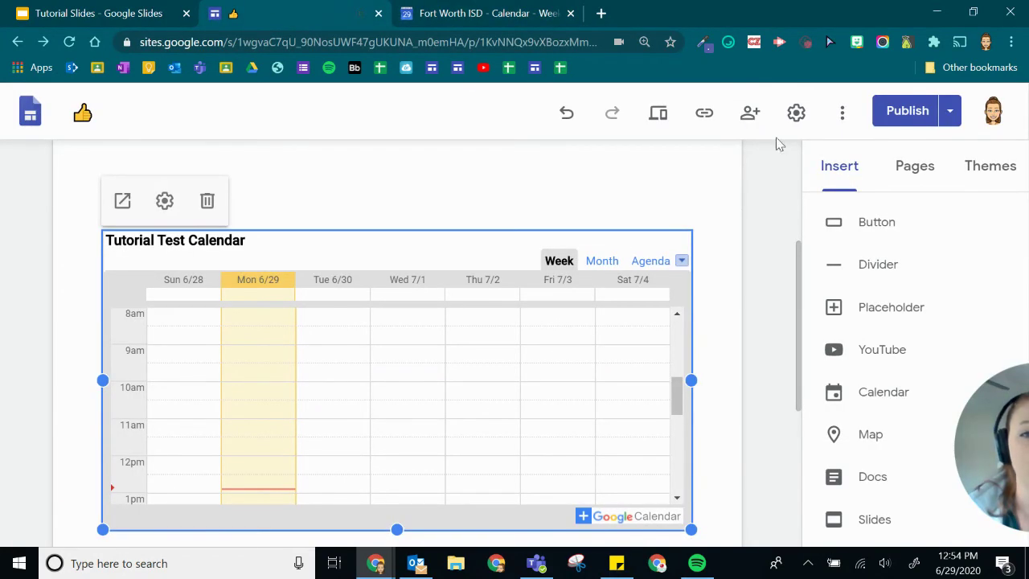
Publish the site and view the published version
click(912, 119)
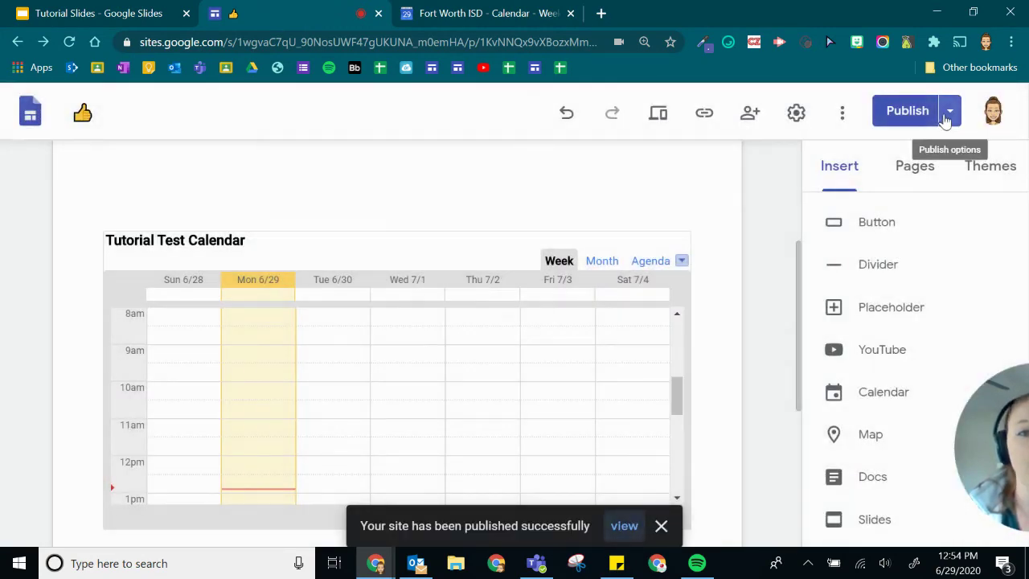
click(948, 117)
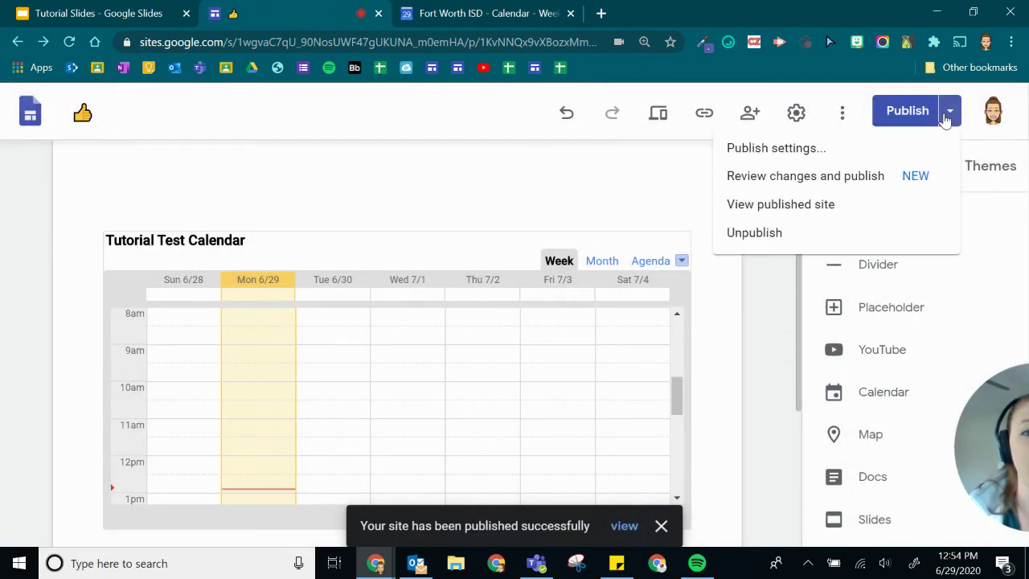
click(844, 210)
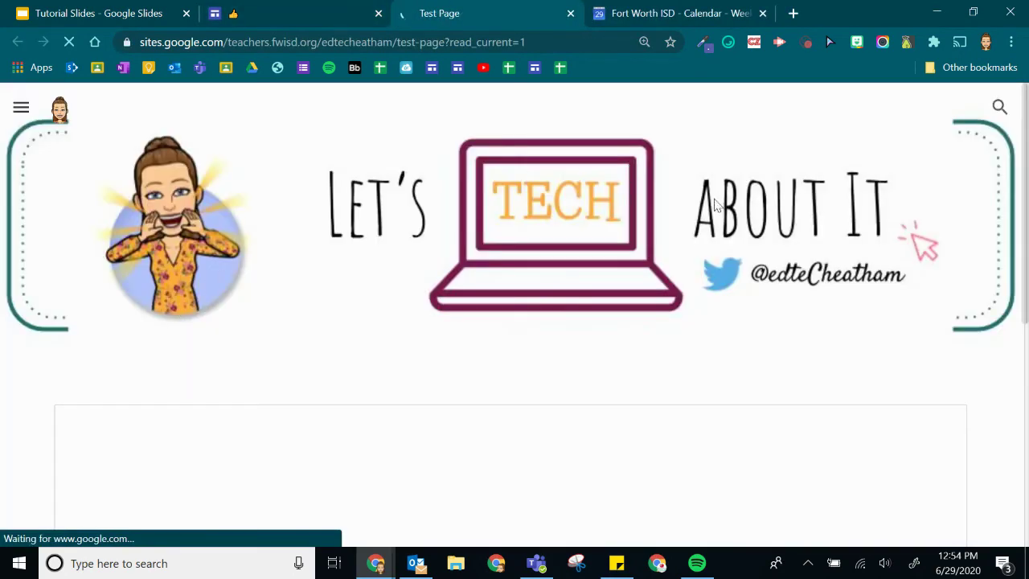
Show Parent Night's details on the embedded calendar, closing the extra Calendar tab it opens
scroll(453, 289, down, 3)
scroll(689, 302, down, 4)
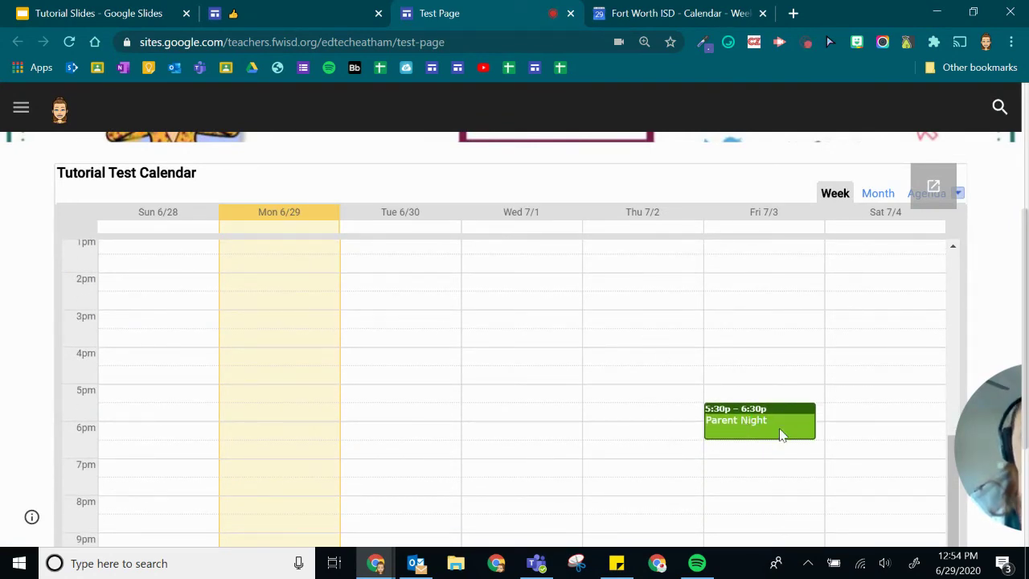
click(743, 437)
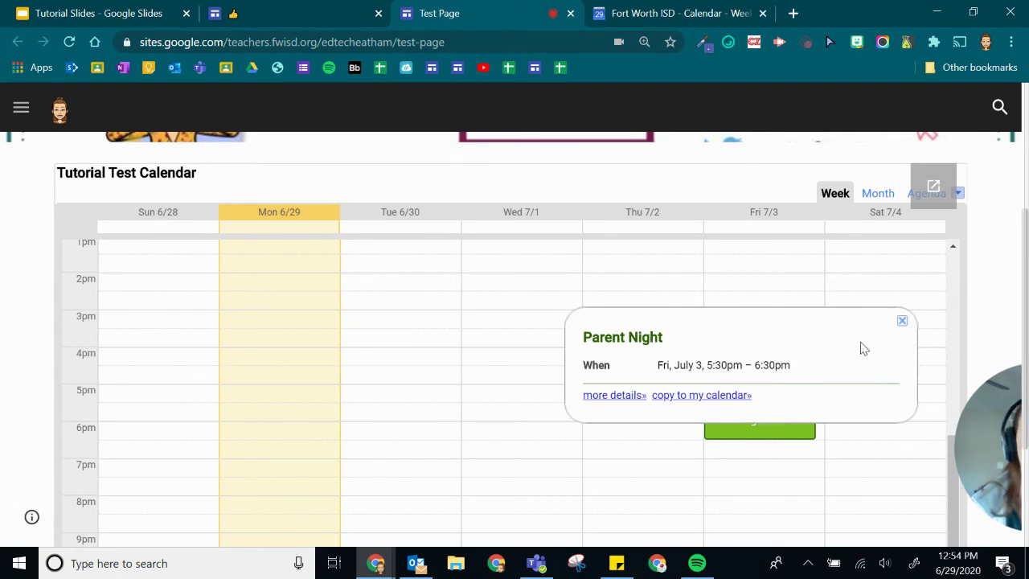
click(617, 396)
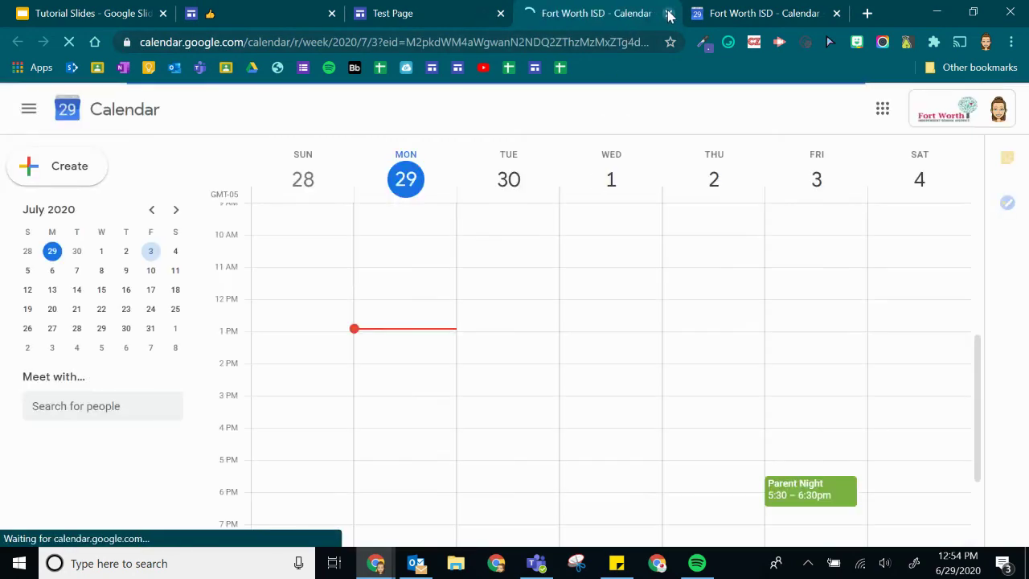
click(668, 14)
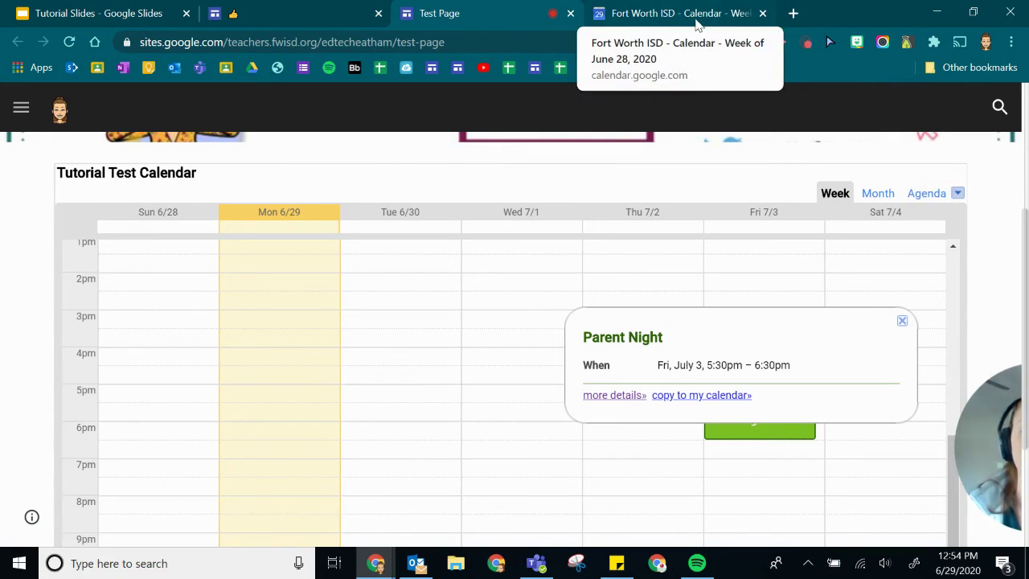
Edit Parent Night to start on July 10, 2020, keeping 5:30–6:30pm, and save
click(696, 24)
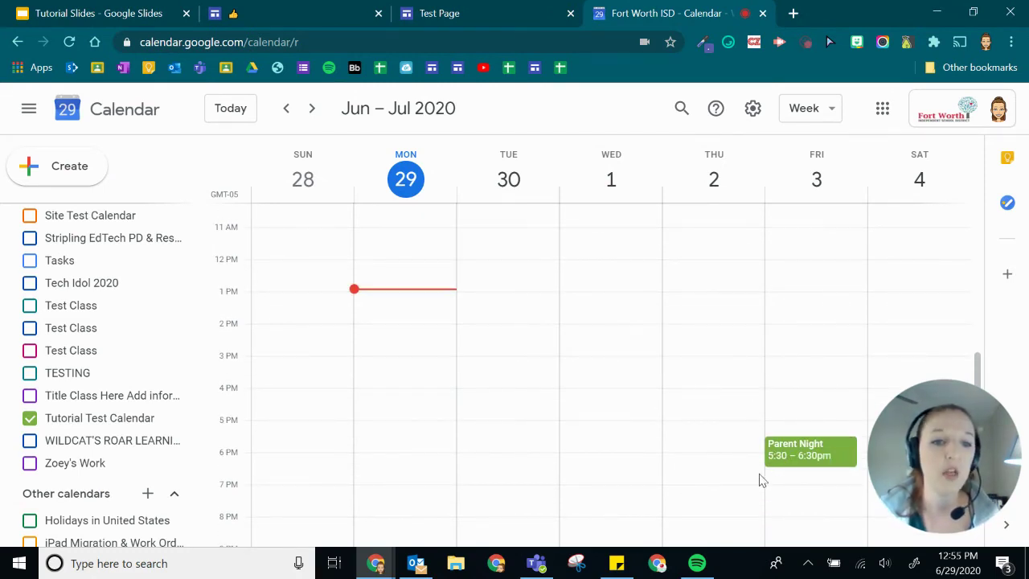
click(846, 452)
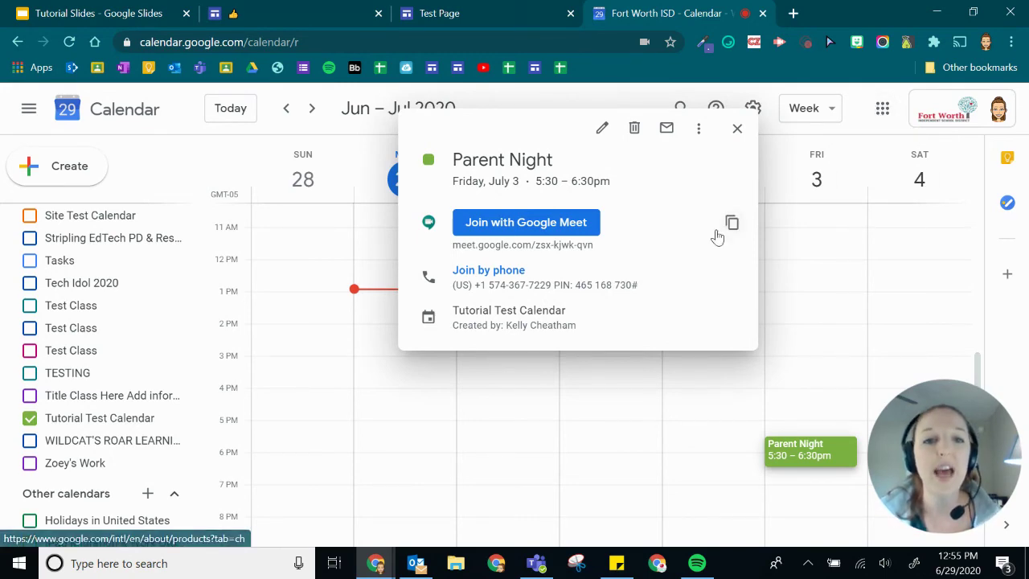
click(601, 131)
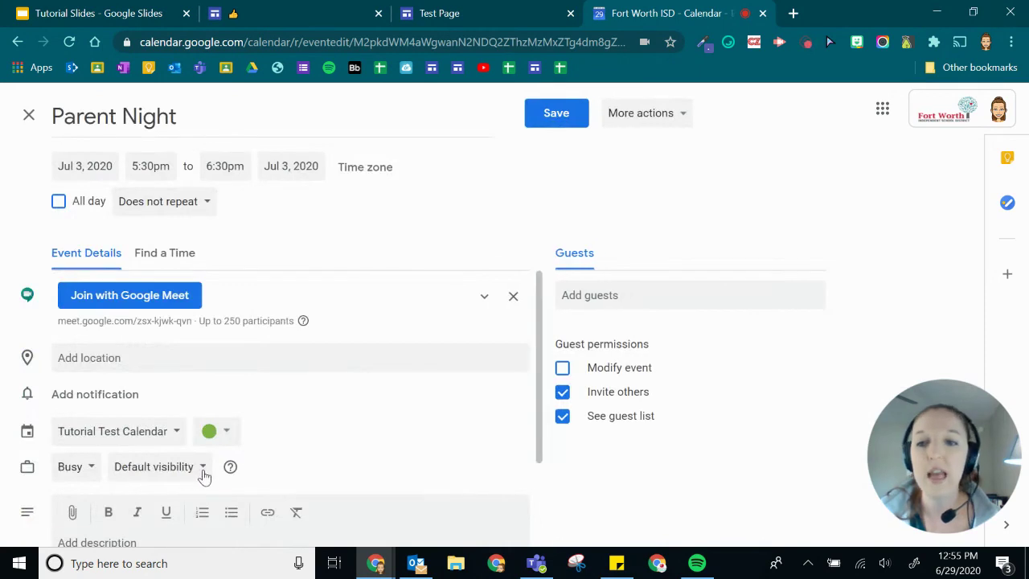
click(99, 166)
click(224, 260)
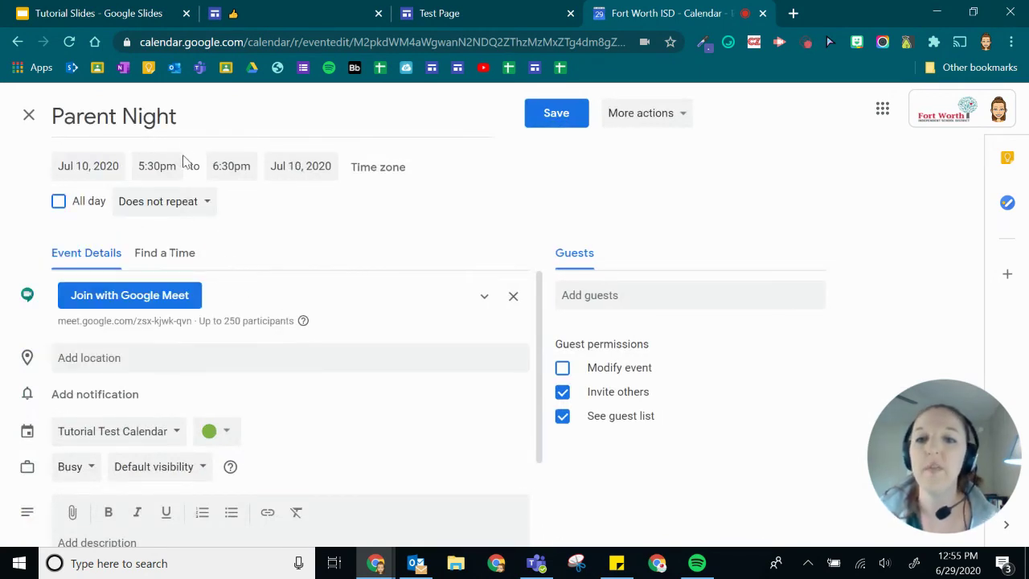
scroll(69, 333, down, 1)
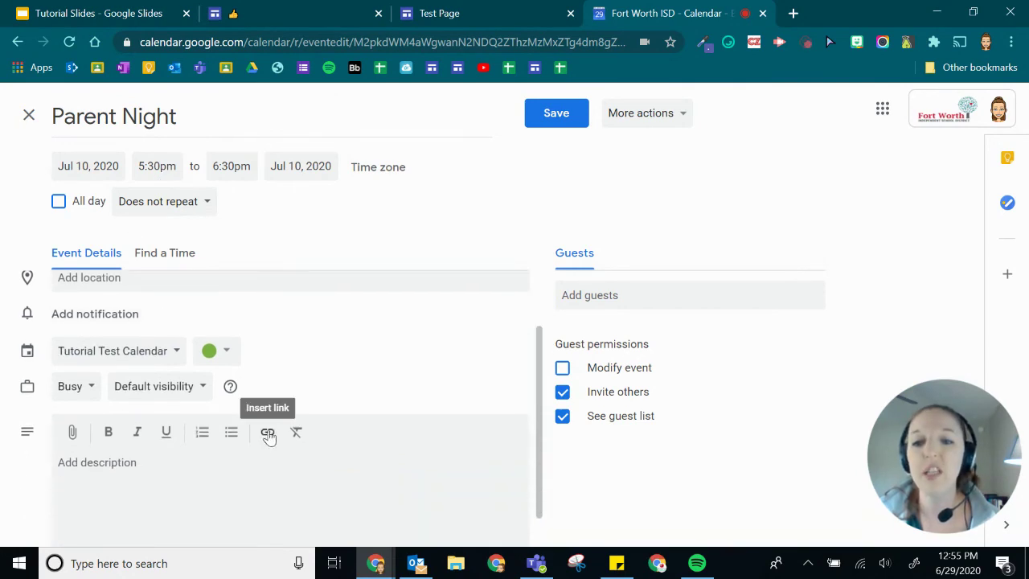
scroll(265, 438, up, 1)
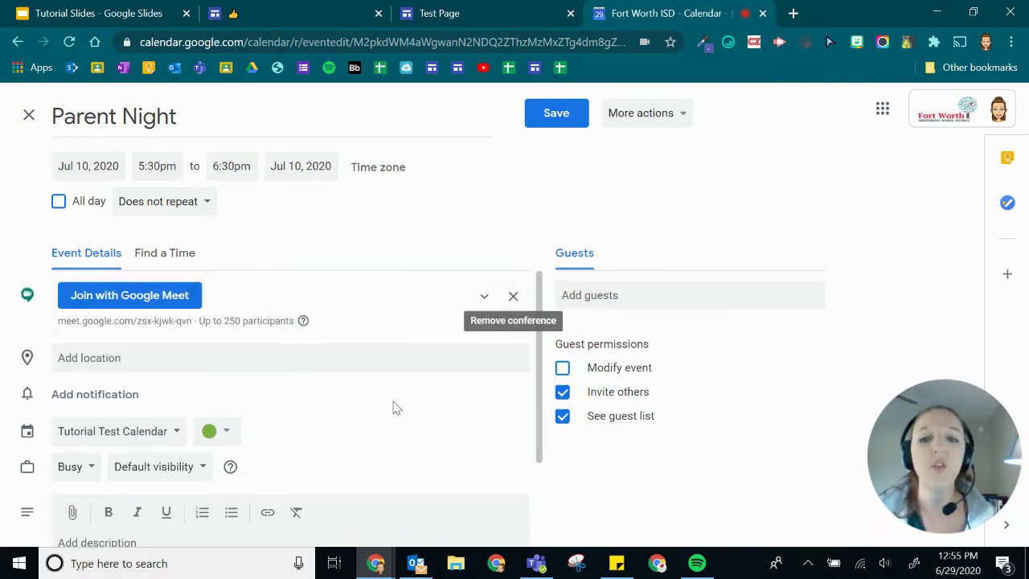
scroll(341, 450, down, 2)
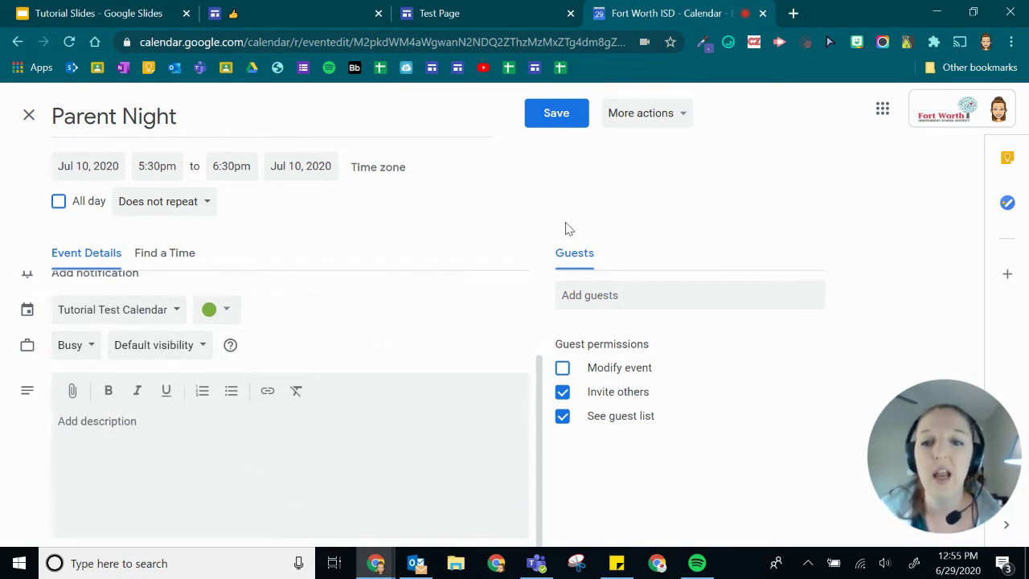
click(552, 122)
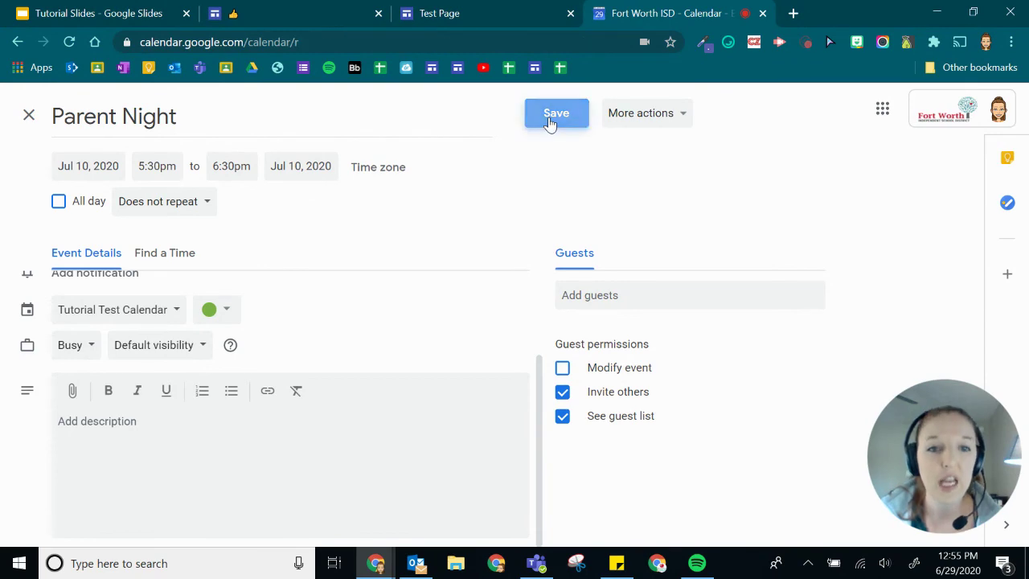
Advance to the July 5–11 week and open Parent Night on Friday the 10th
scroll(627, 406, down, 1)
scroll(622, 413, up, 2)
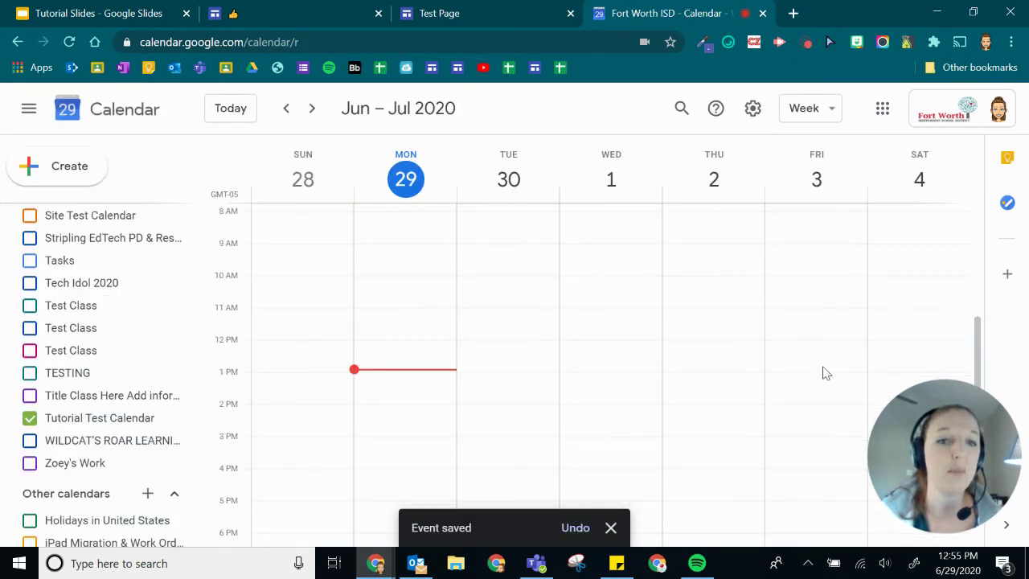
scroll(841, 479, down, 1)
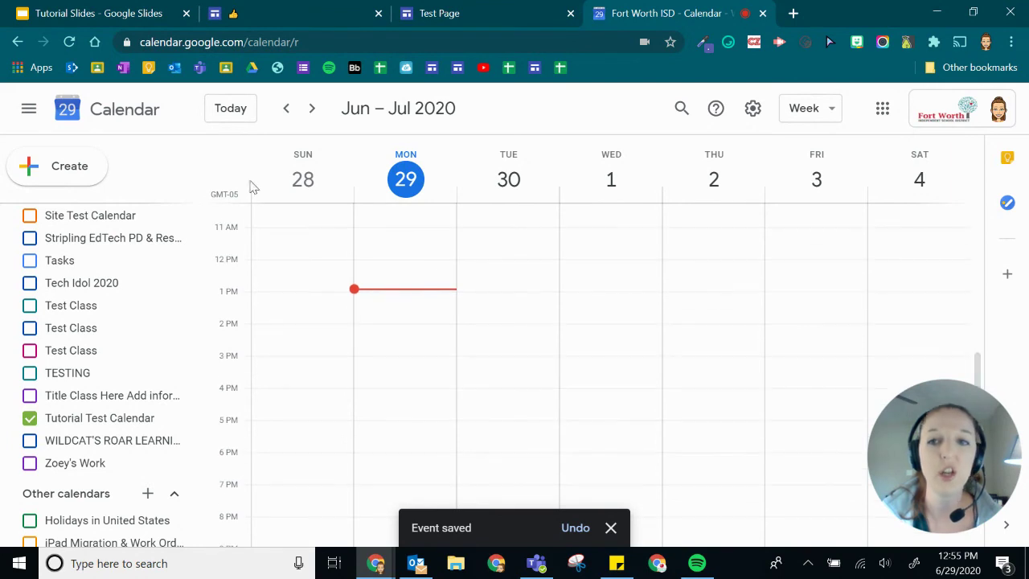
click(312, 107)
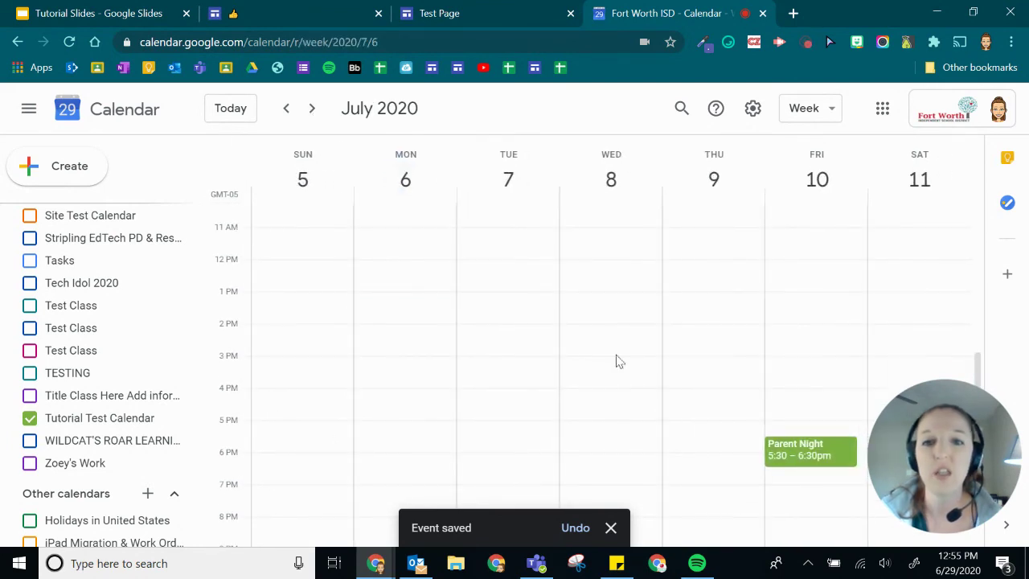
click(799, 466)
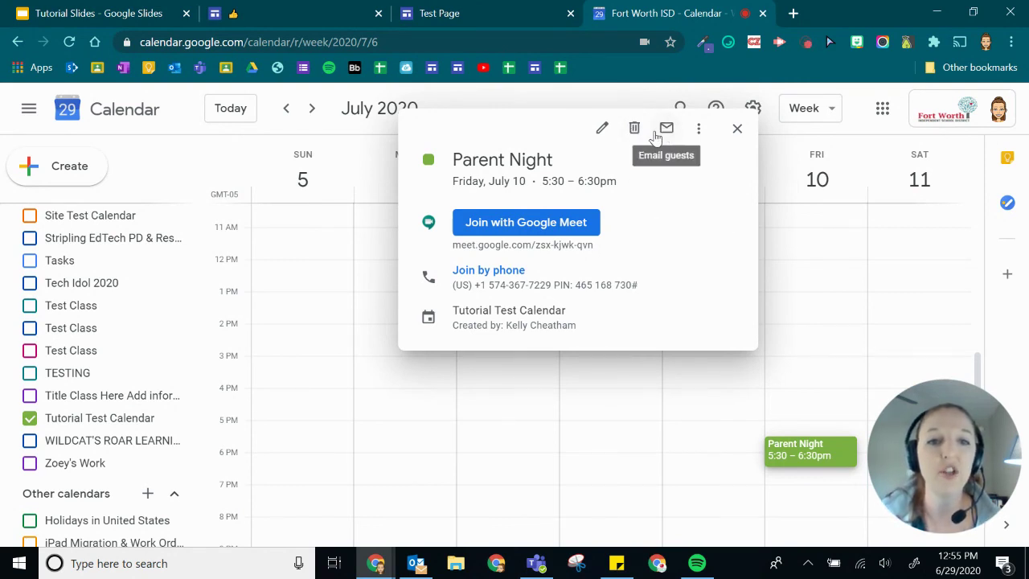
Look through the event's Options menu, dismiss it, and close the Parent Night details
click(697, 129)
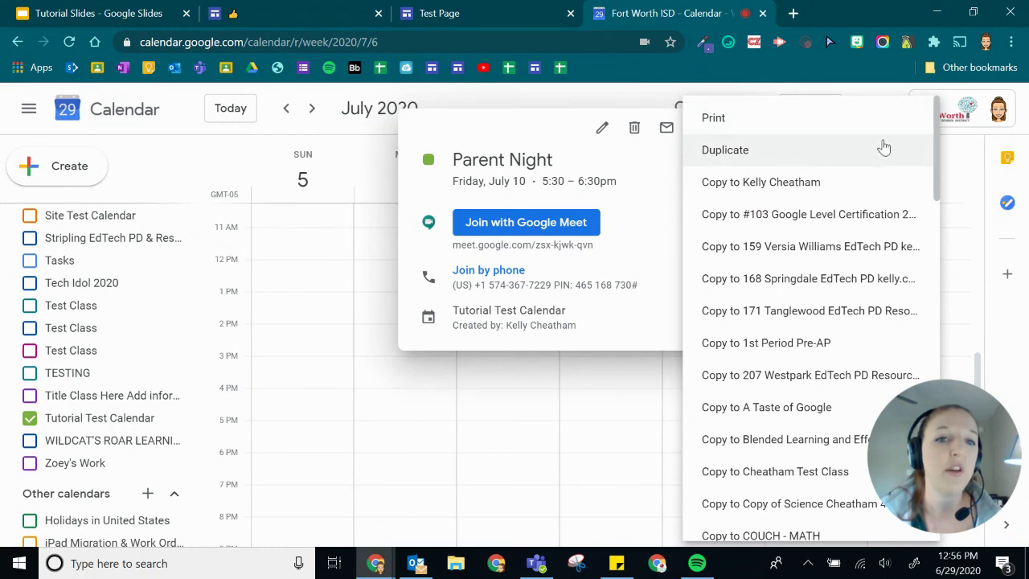
scroll(799, 202, down, 15)
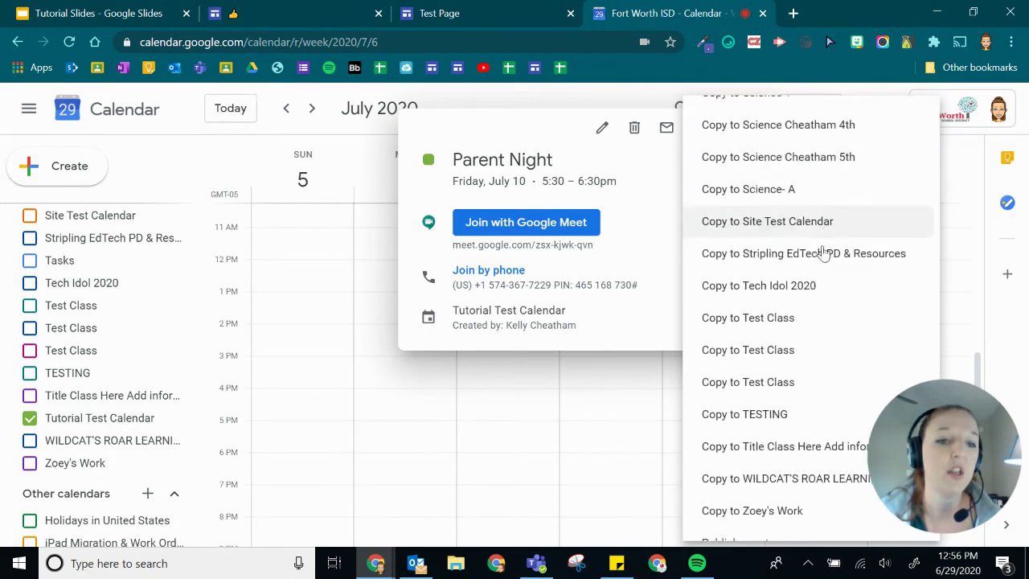
scroll(827, 269, down, 1)
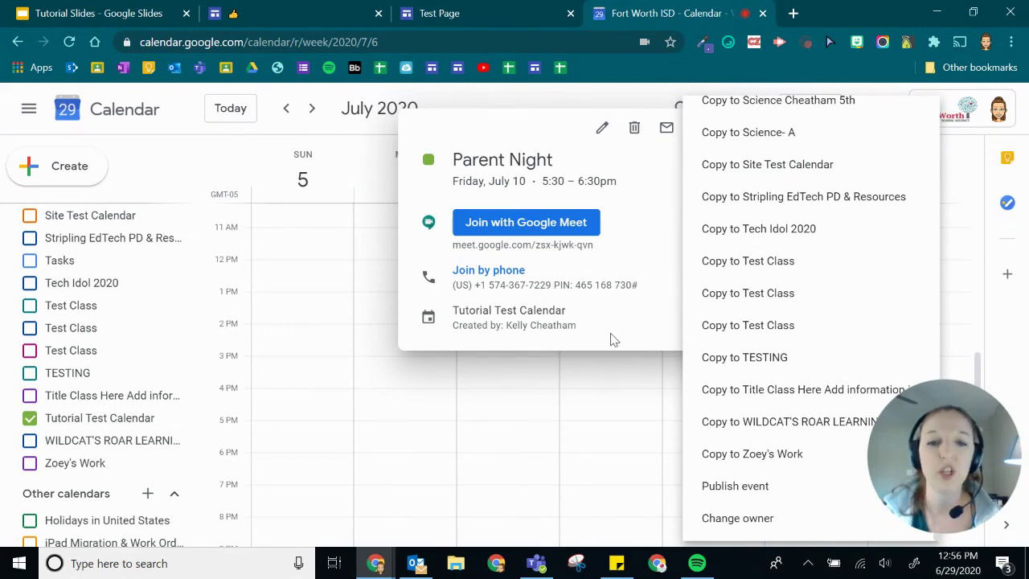
click(638, 309)
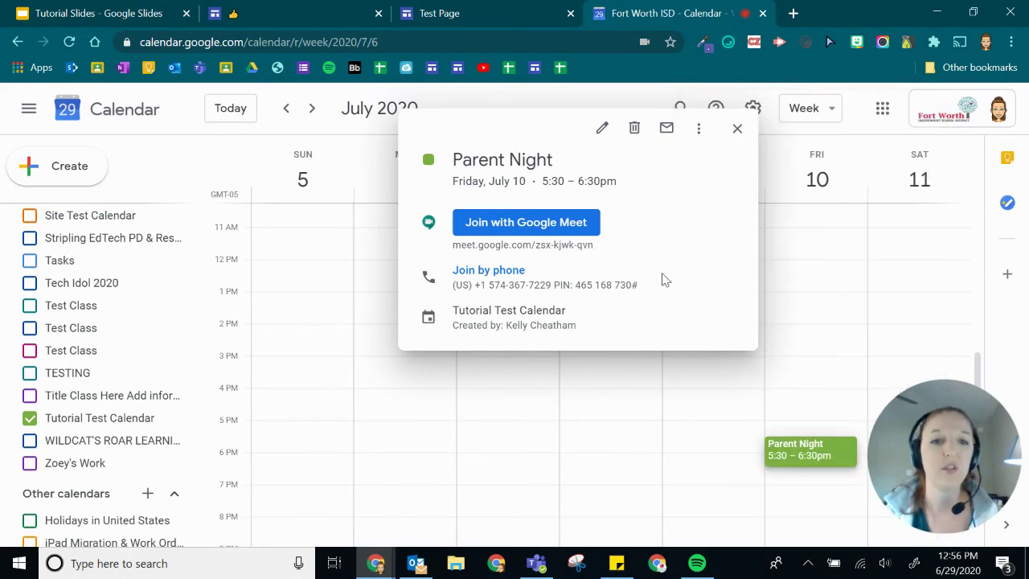
click(737, 128)
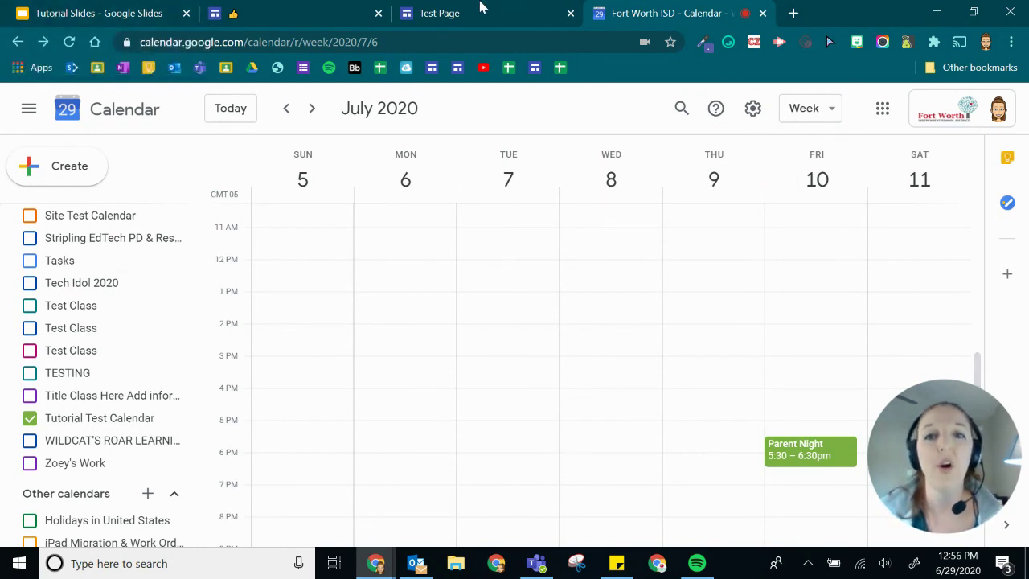
Return to the Test Page and scroll the embedded calendar's June 28 – July 4 week
click(455, 8)
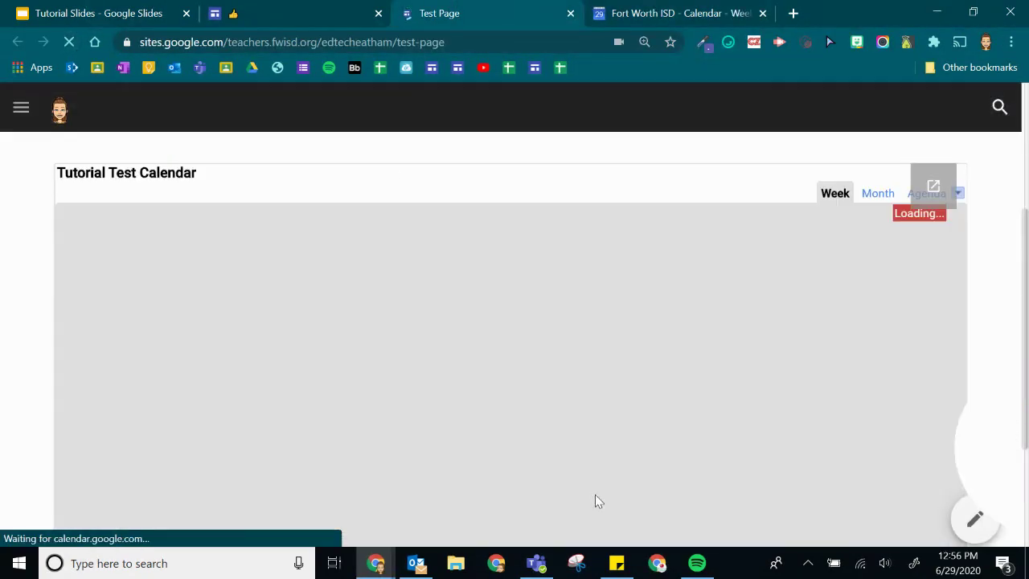
scroll(742, 361, down, 5)
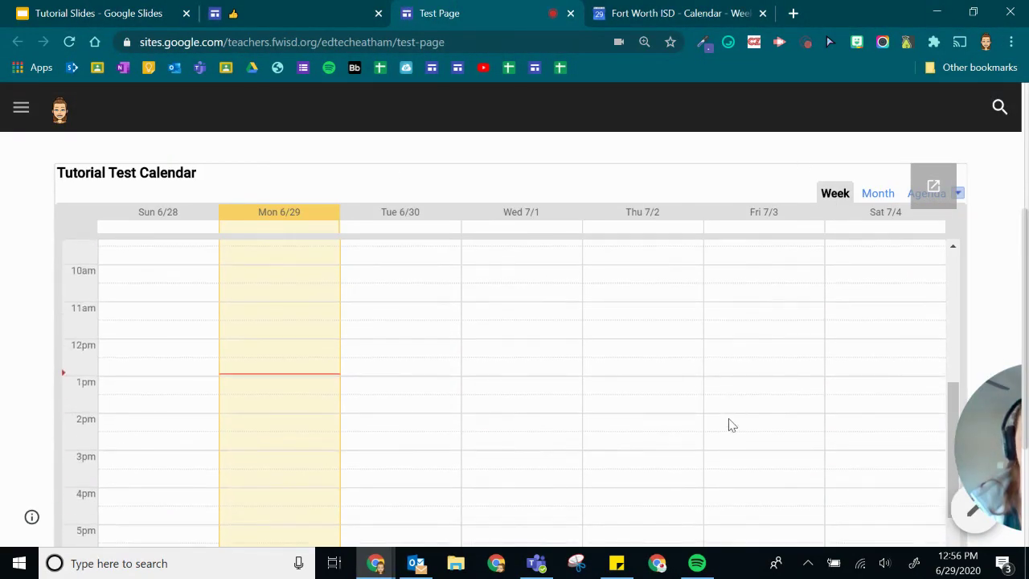
scroll(753, 404, up, 6)
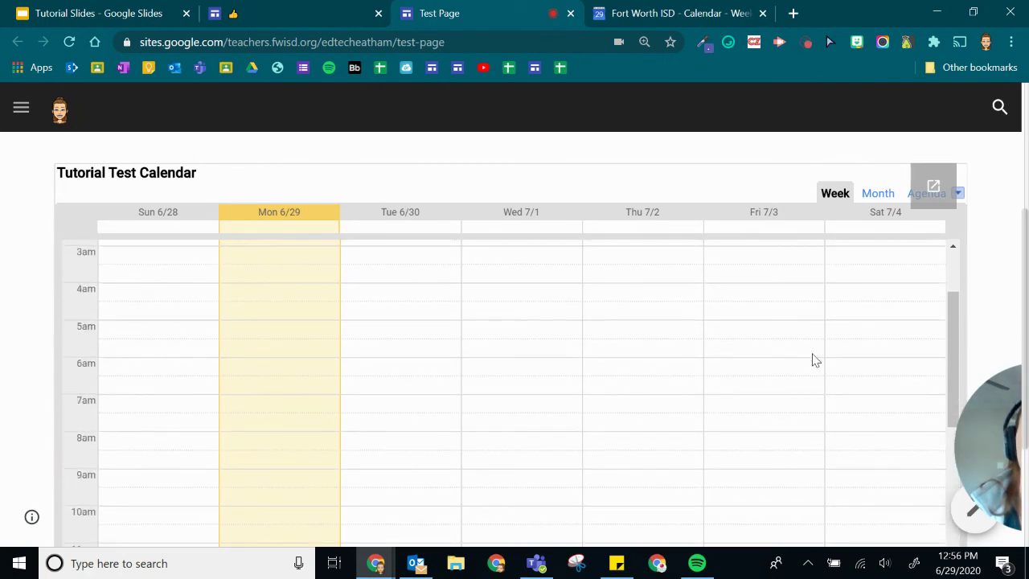
scroll(804, 363, down, 6)
scroll(803, 368, down, 5)
scroll(740, 408, up, 10)
scroll(771, 408, down, 2)
scroll(667, 378, down, 1)
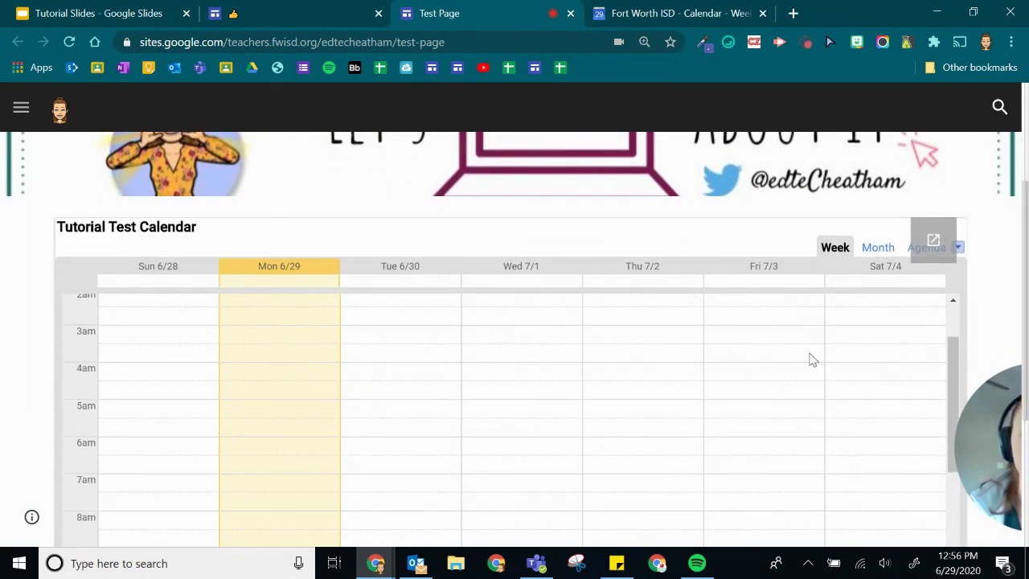